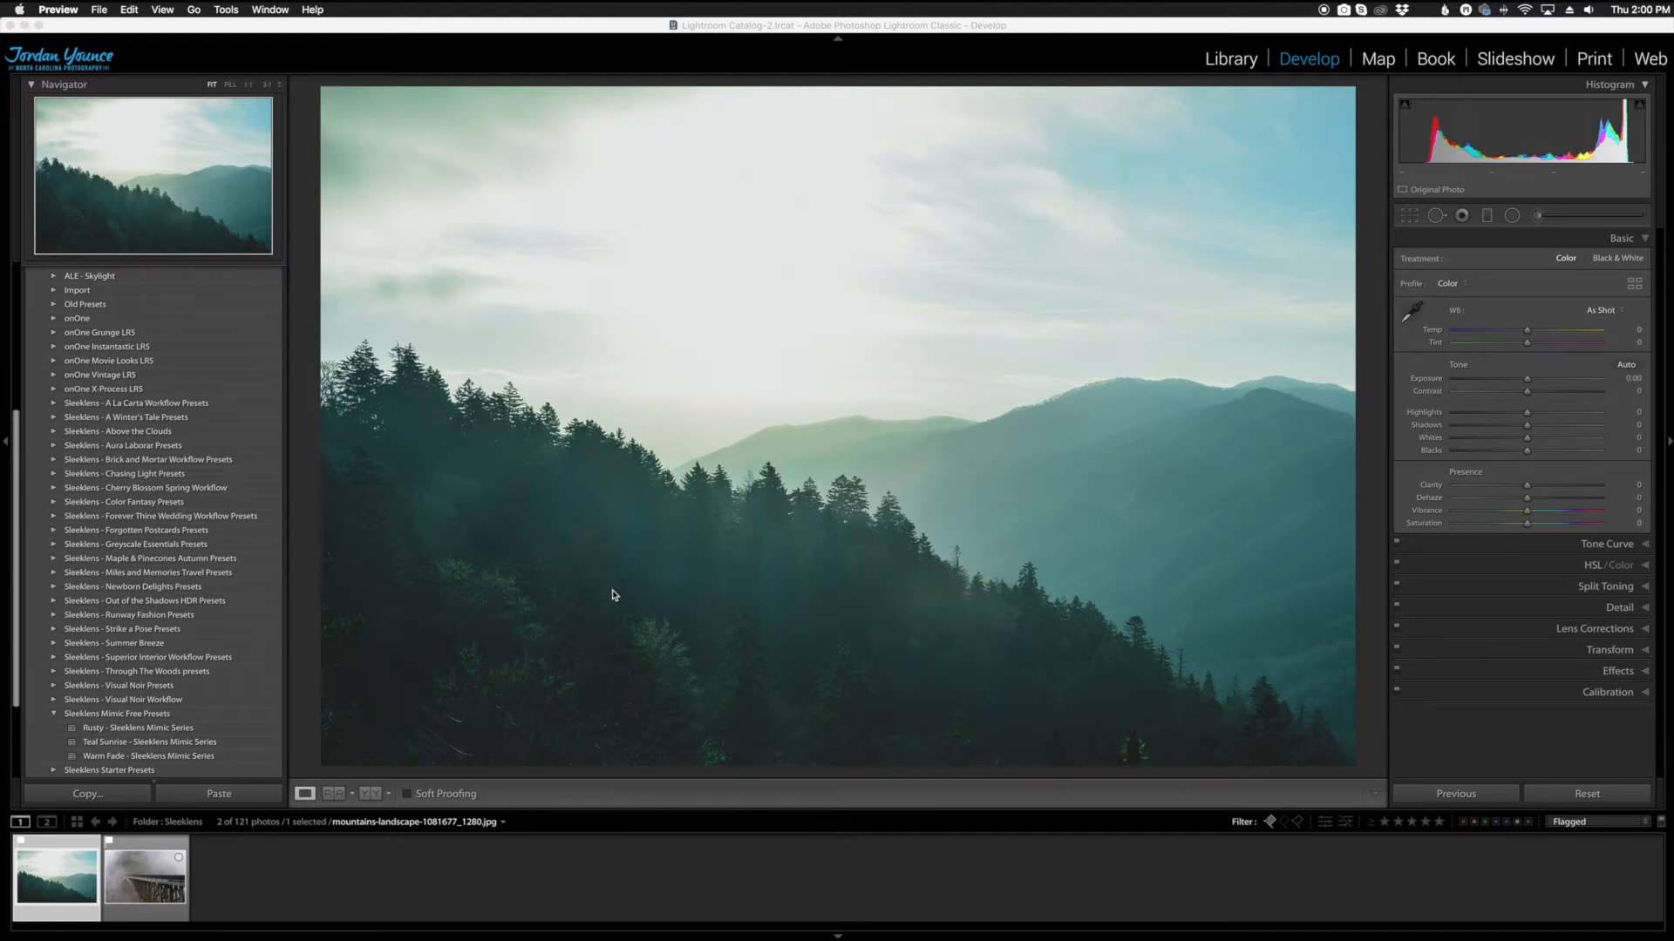
Set up Reference View with the mountain landscape as the reference photo and the bridge photo as the active image.
click(144, 876)
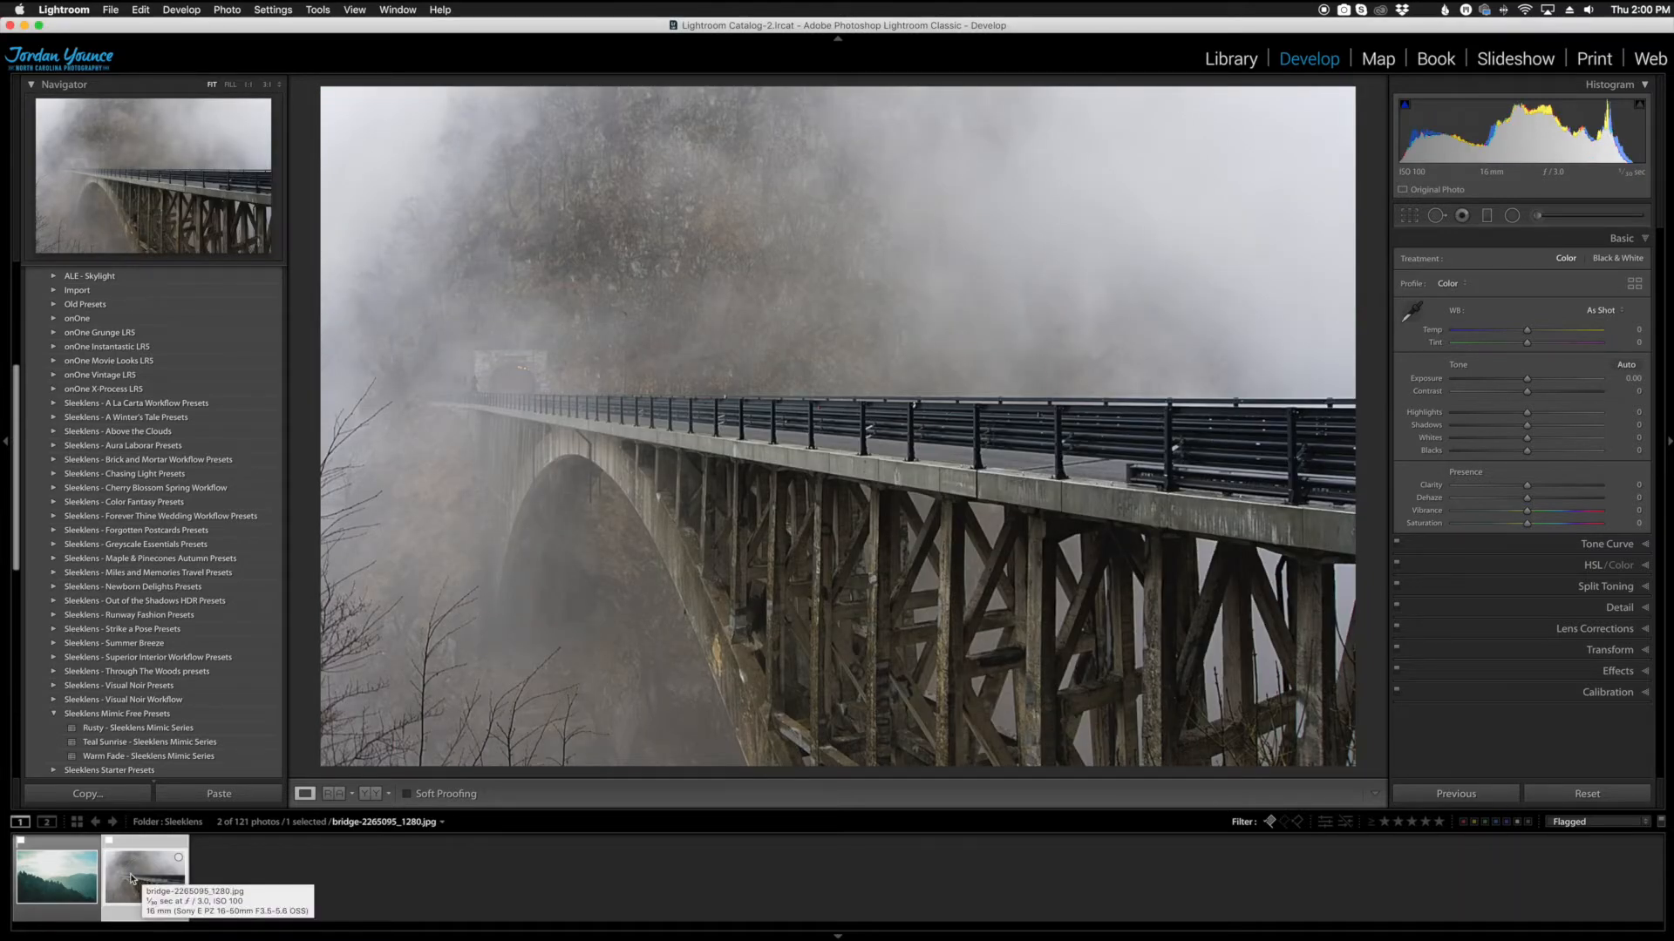
click(58, 889)
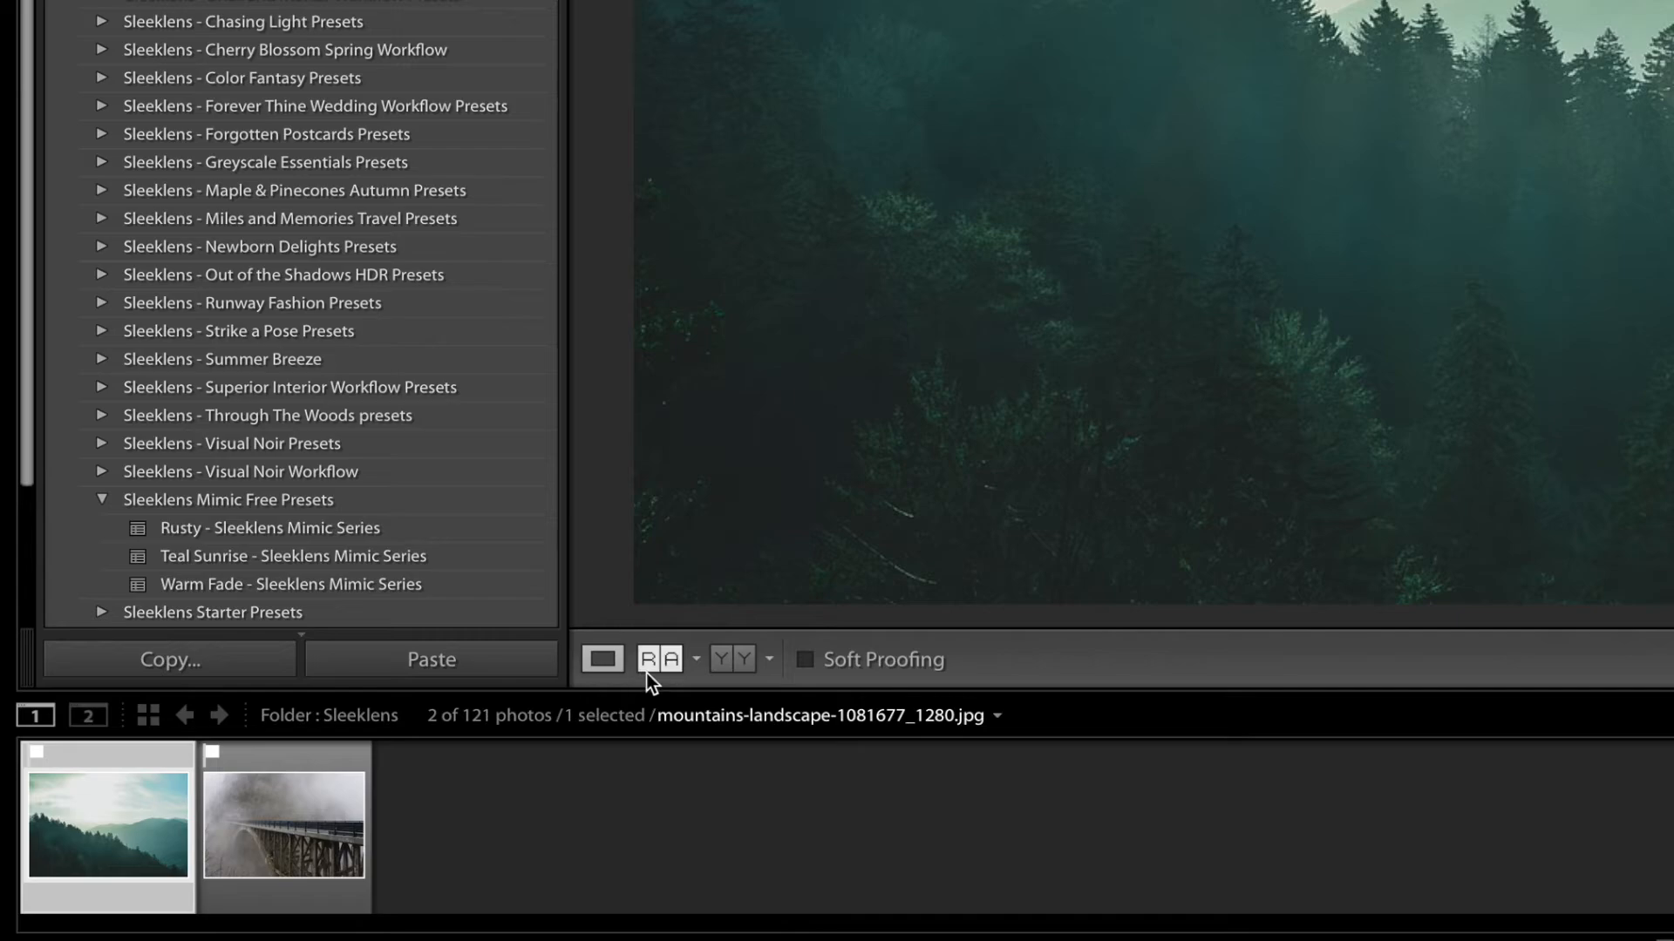
click(648, 666)
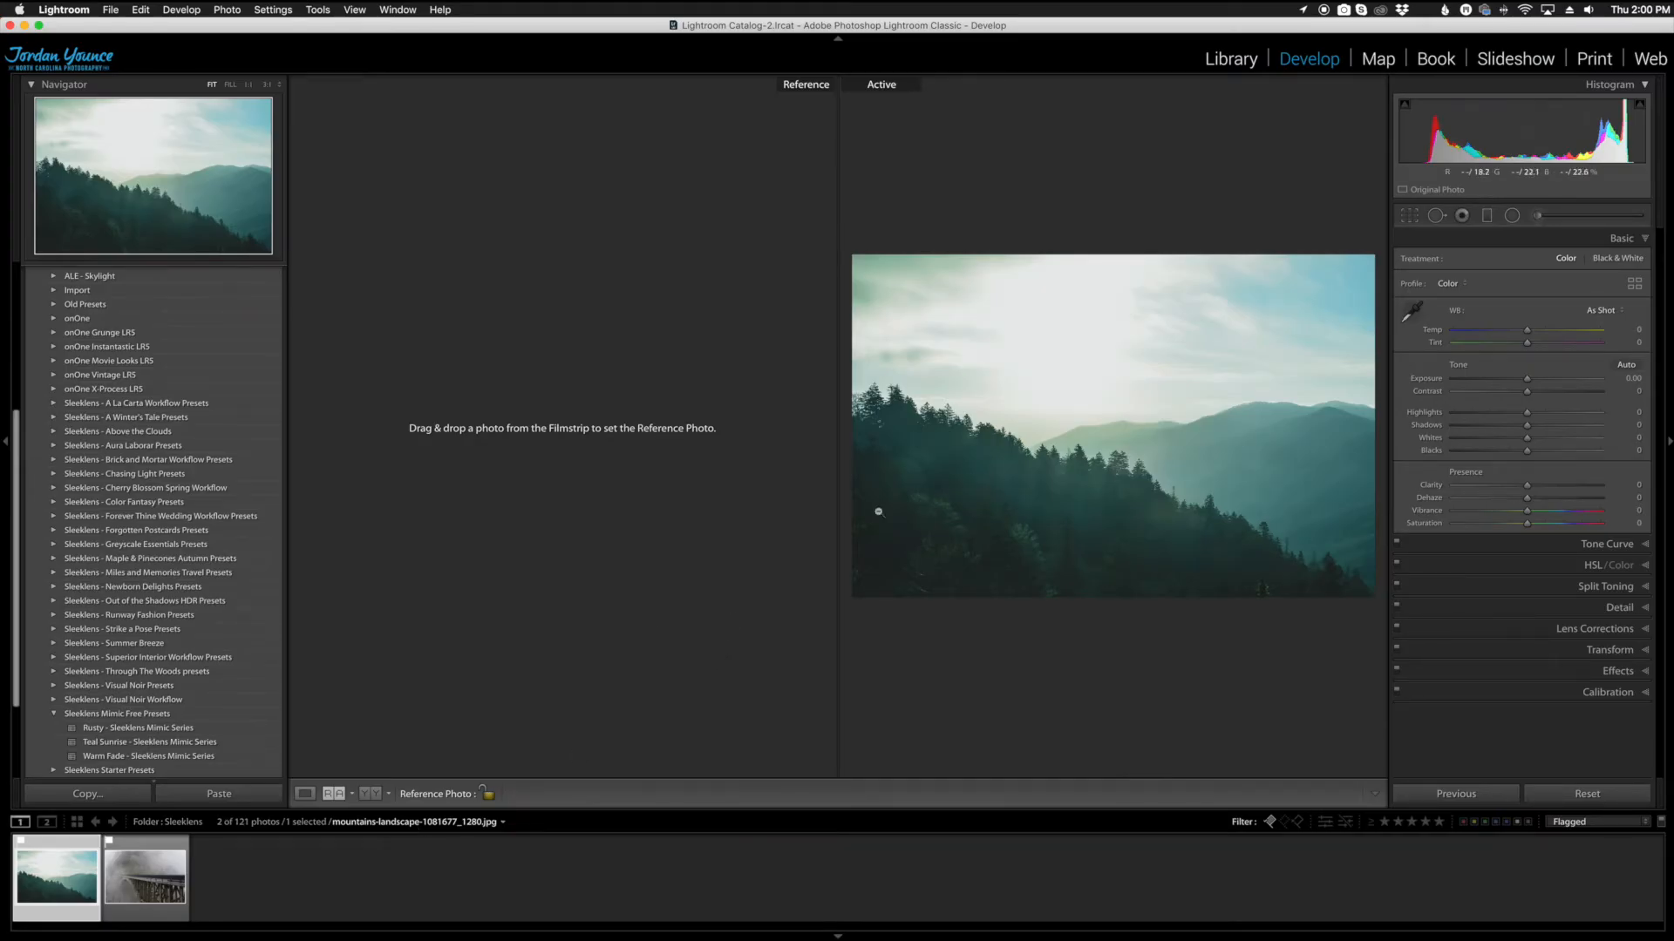
click(159, 881)
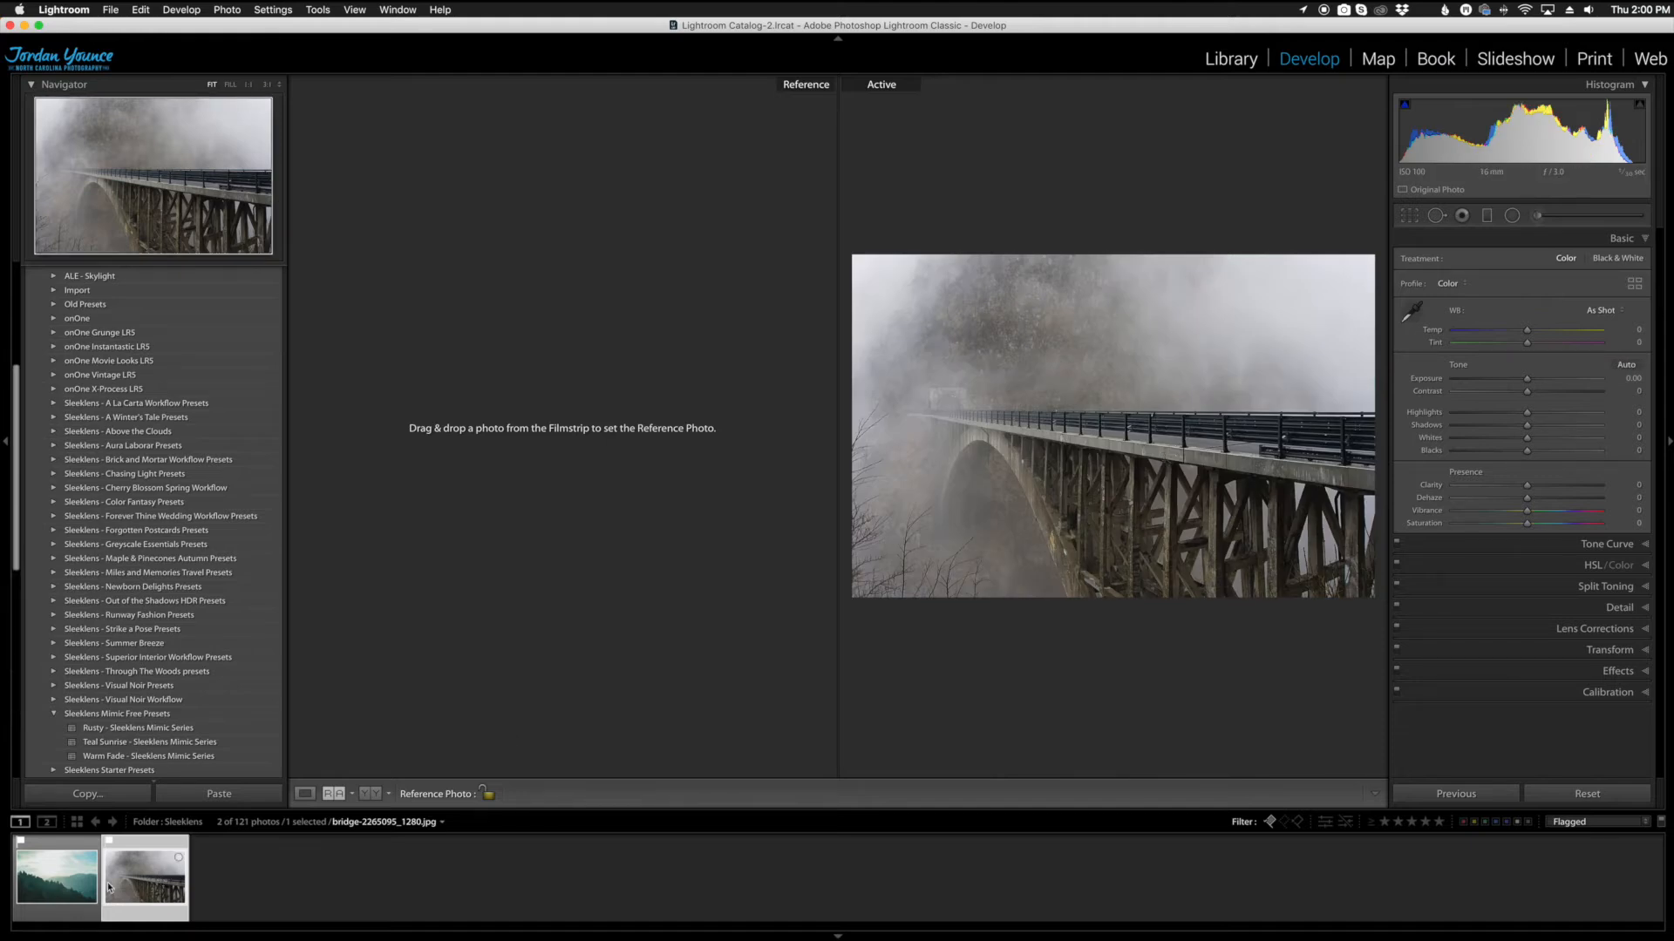
drag(51, 888, 516, 512)
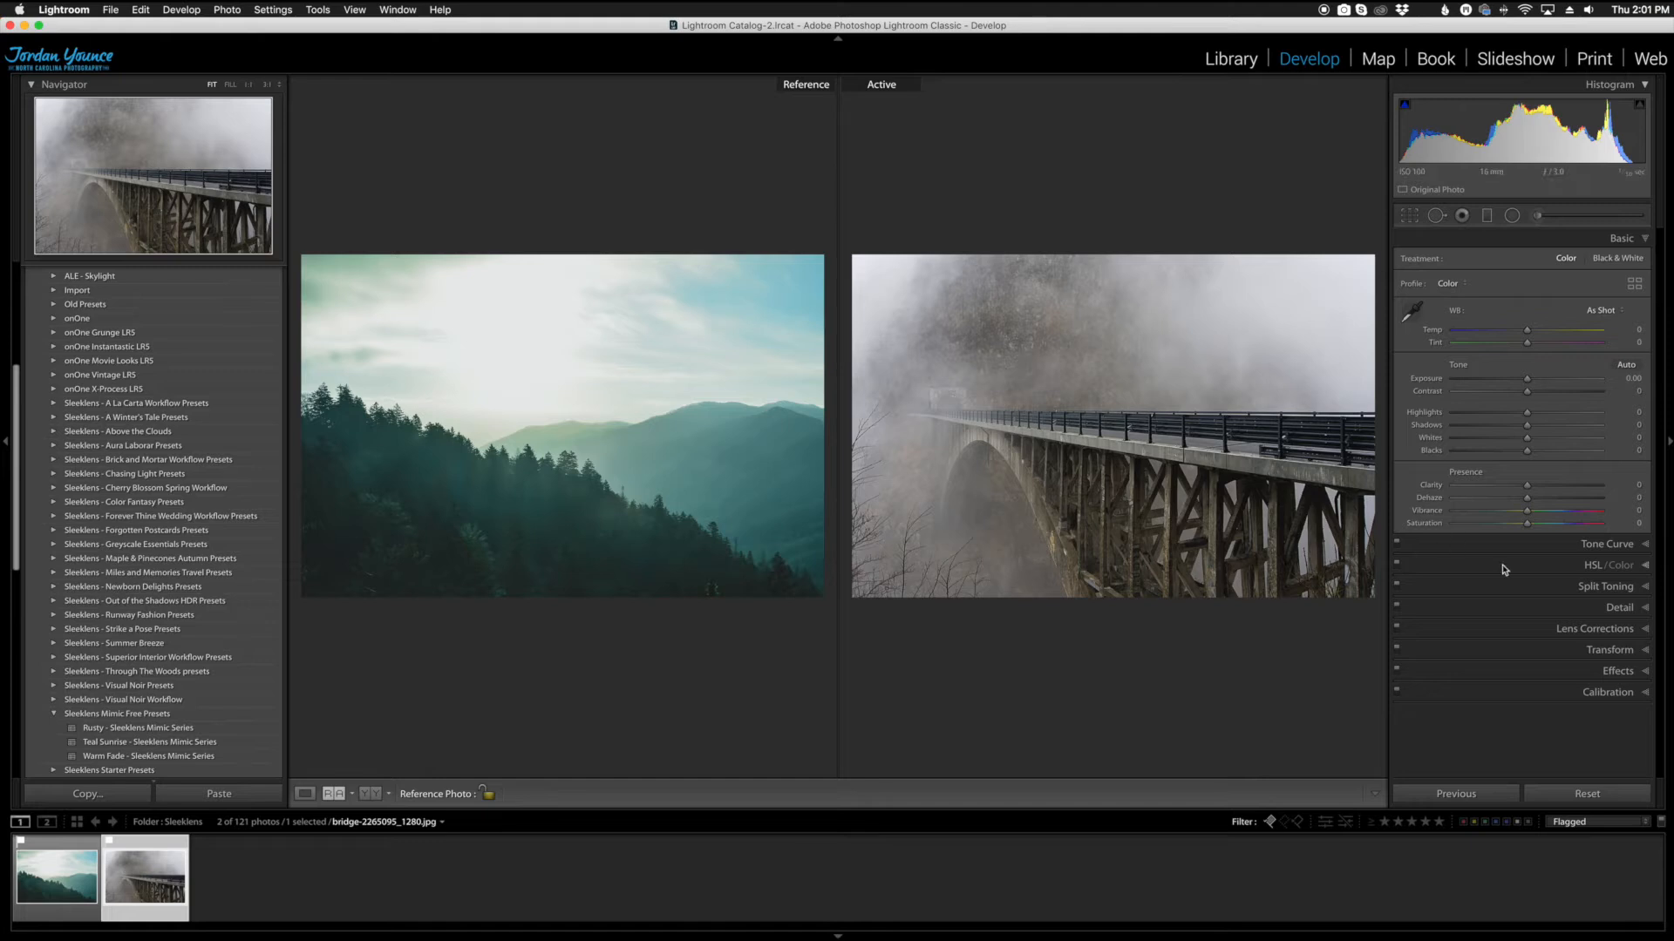
Split-tone the bridge photo's shadows teal with hue 192 and saturation 37.
click(1607, 588)
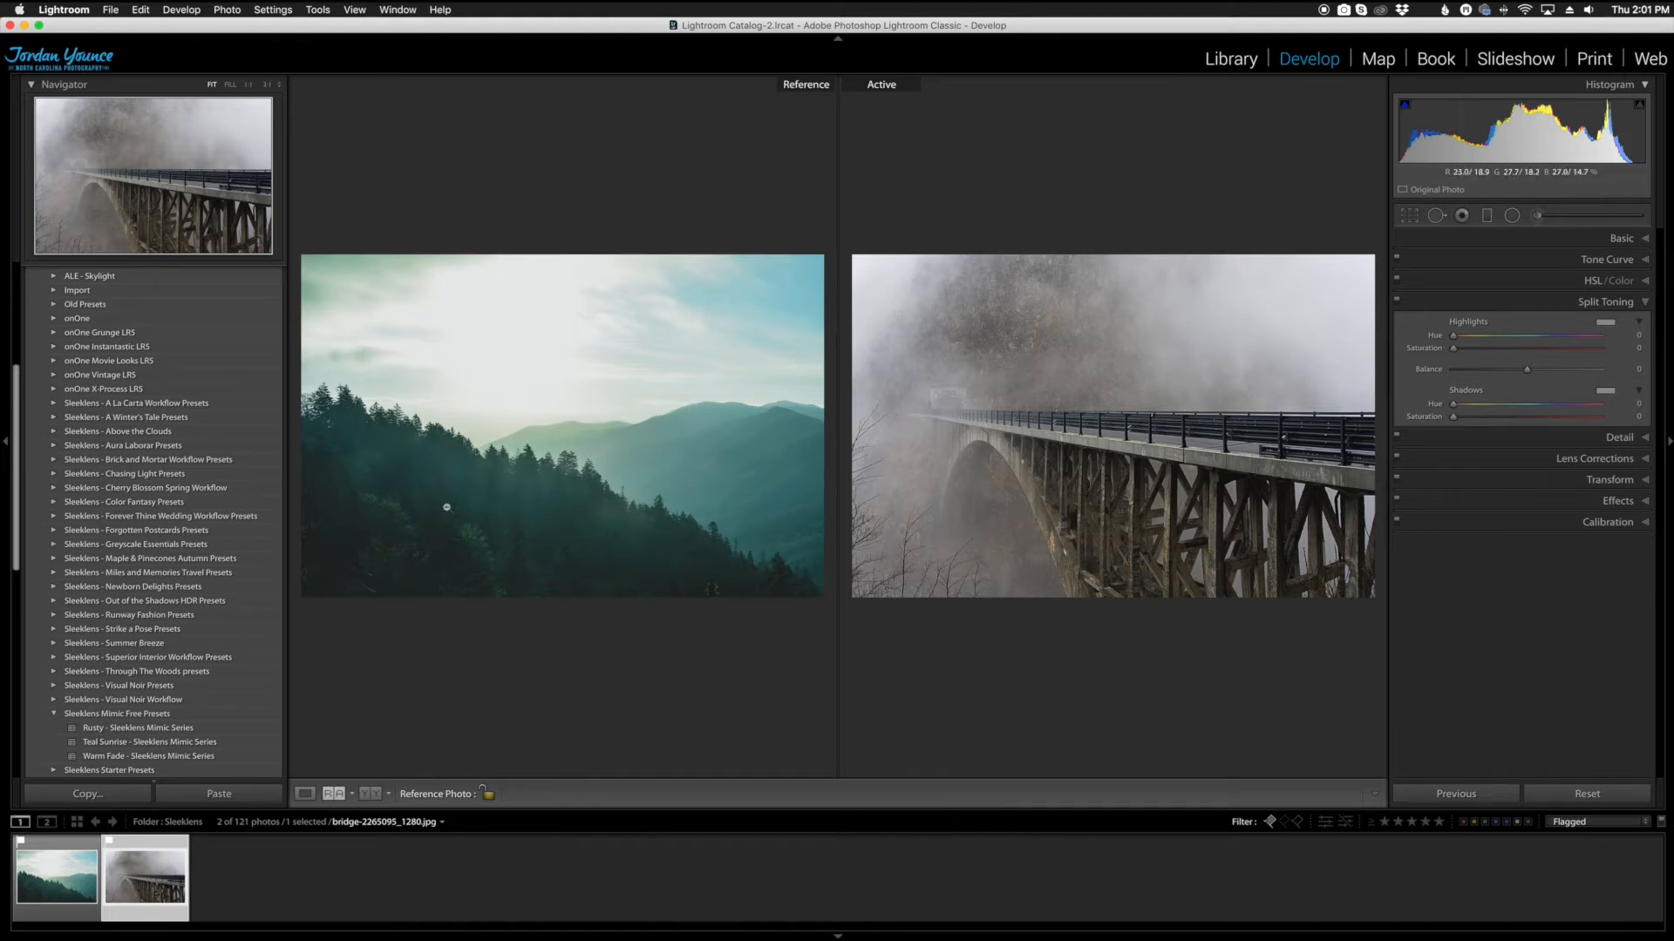
click(1605, 393)
mouse_move(1450, 427)
mouse_down()
mouse_move(1428, 434)
mouse_move(1450, 428)
mouse_up()
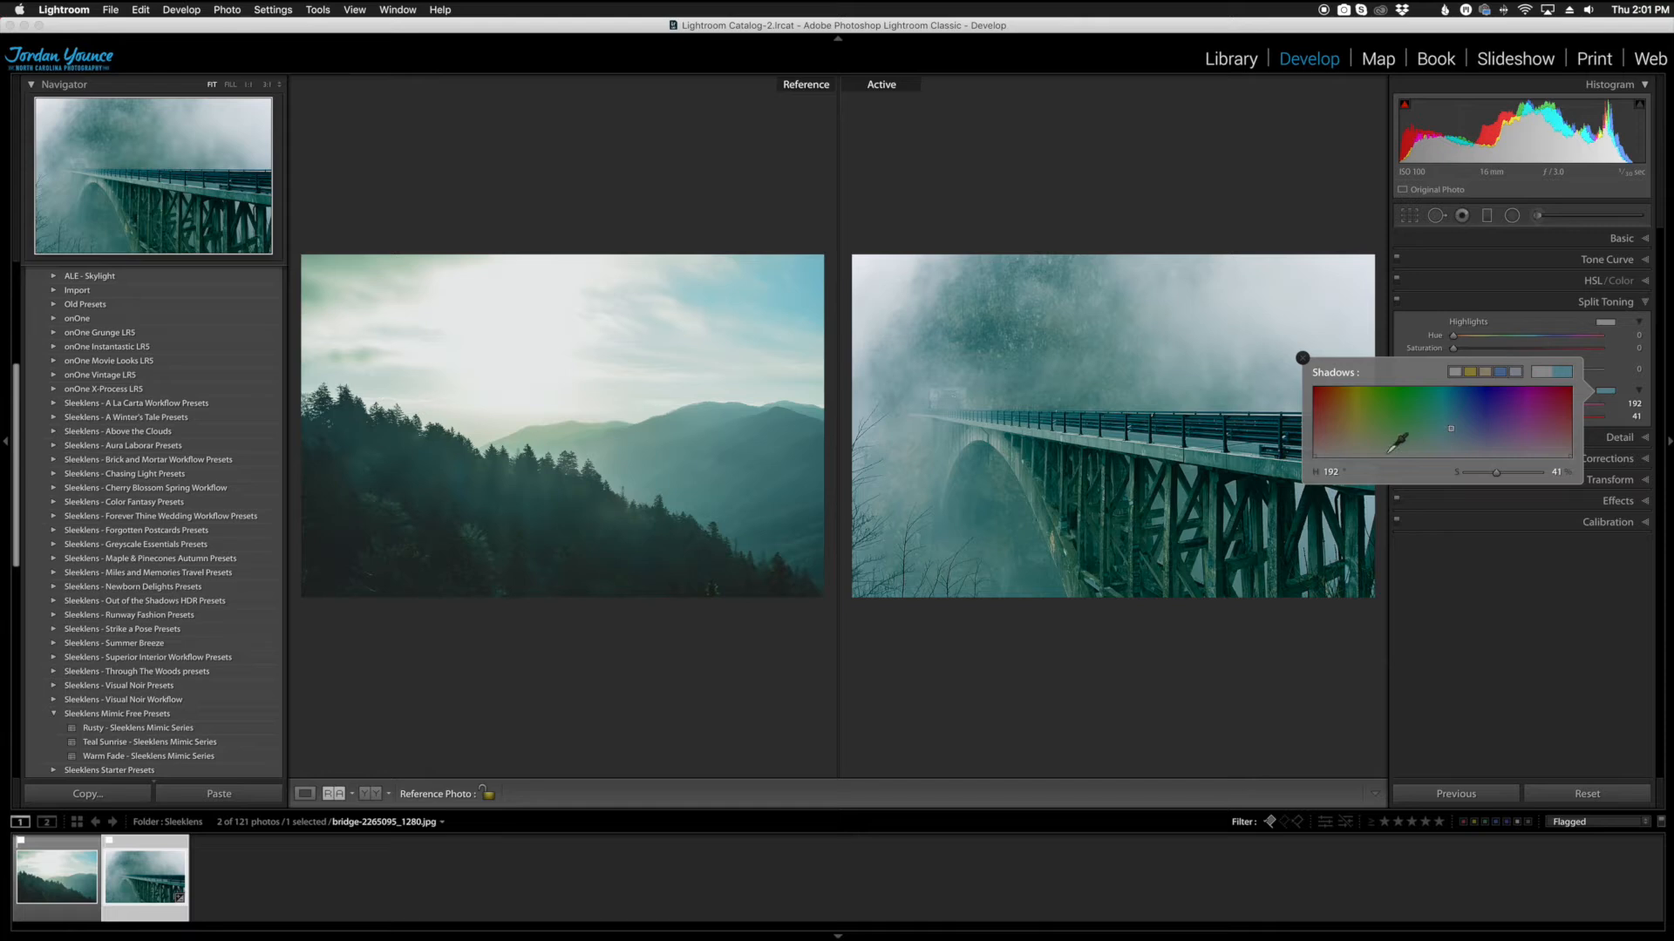
click(1301, 358)
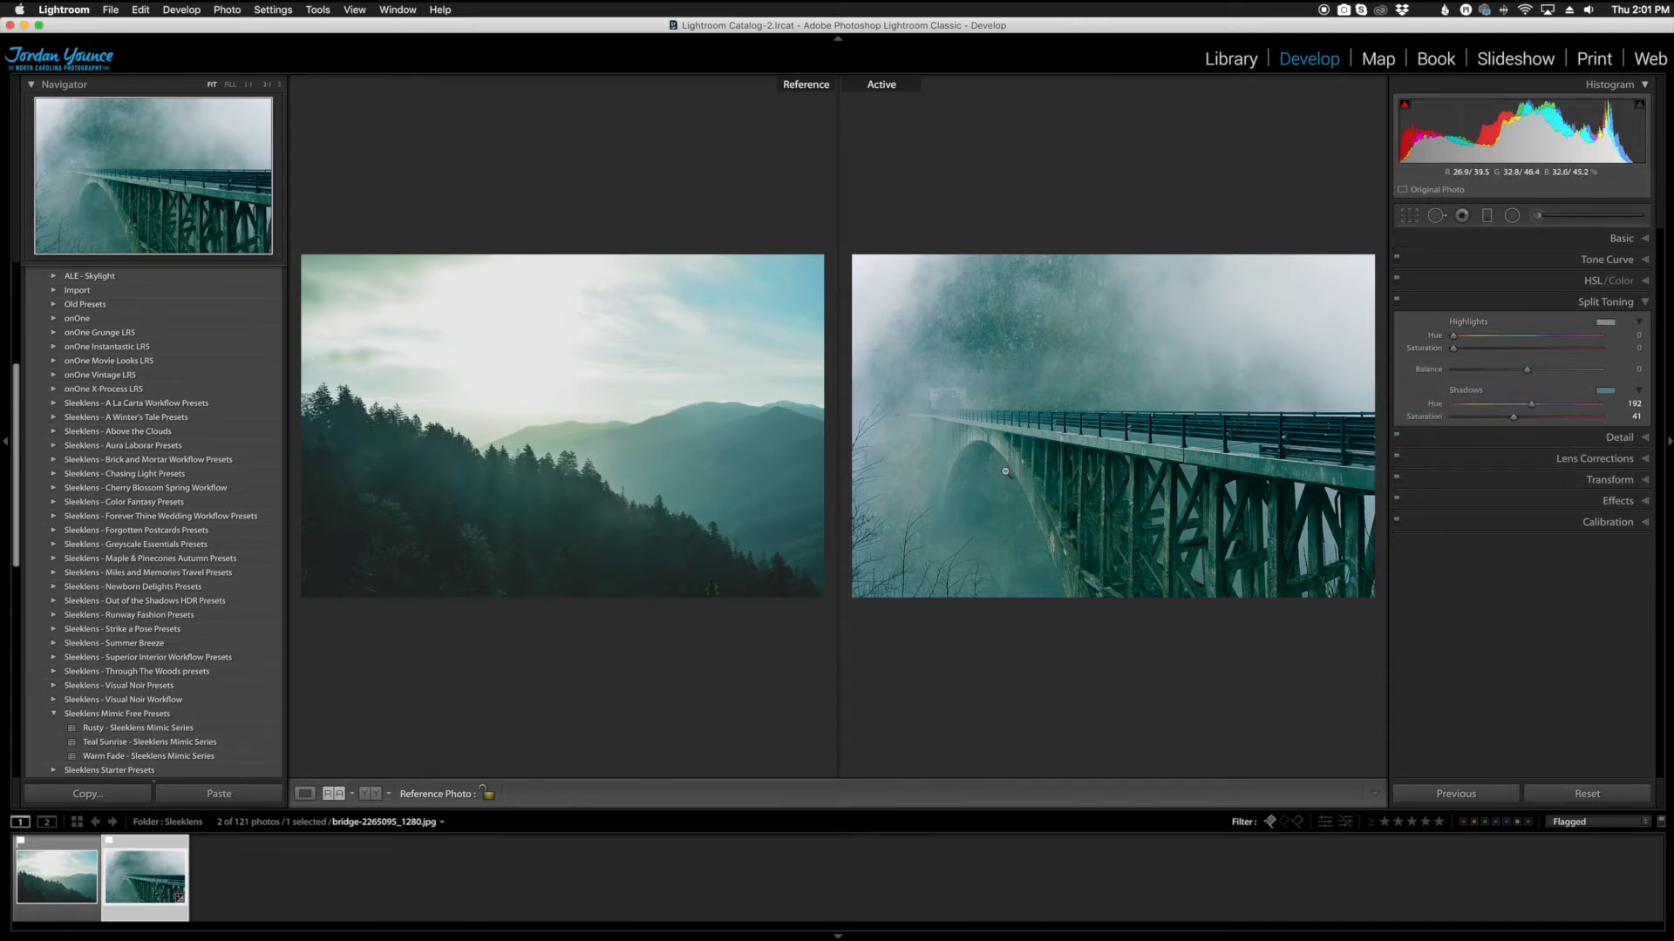
click(1513, 417)
drag(1513, 420, 1508, 422)
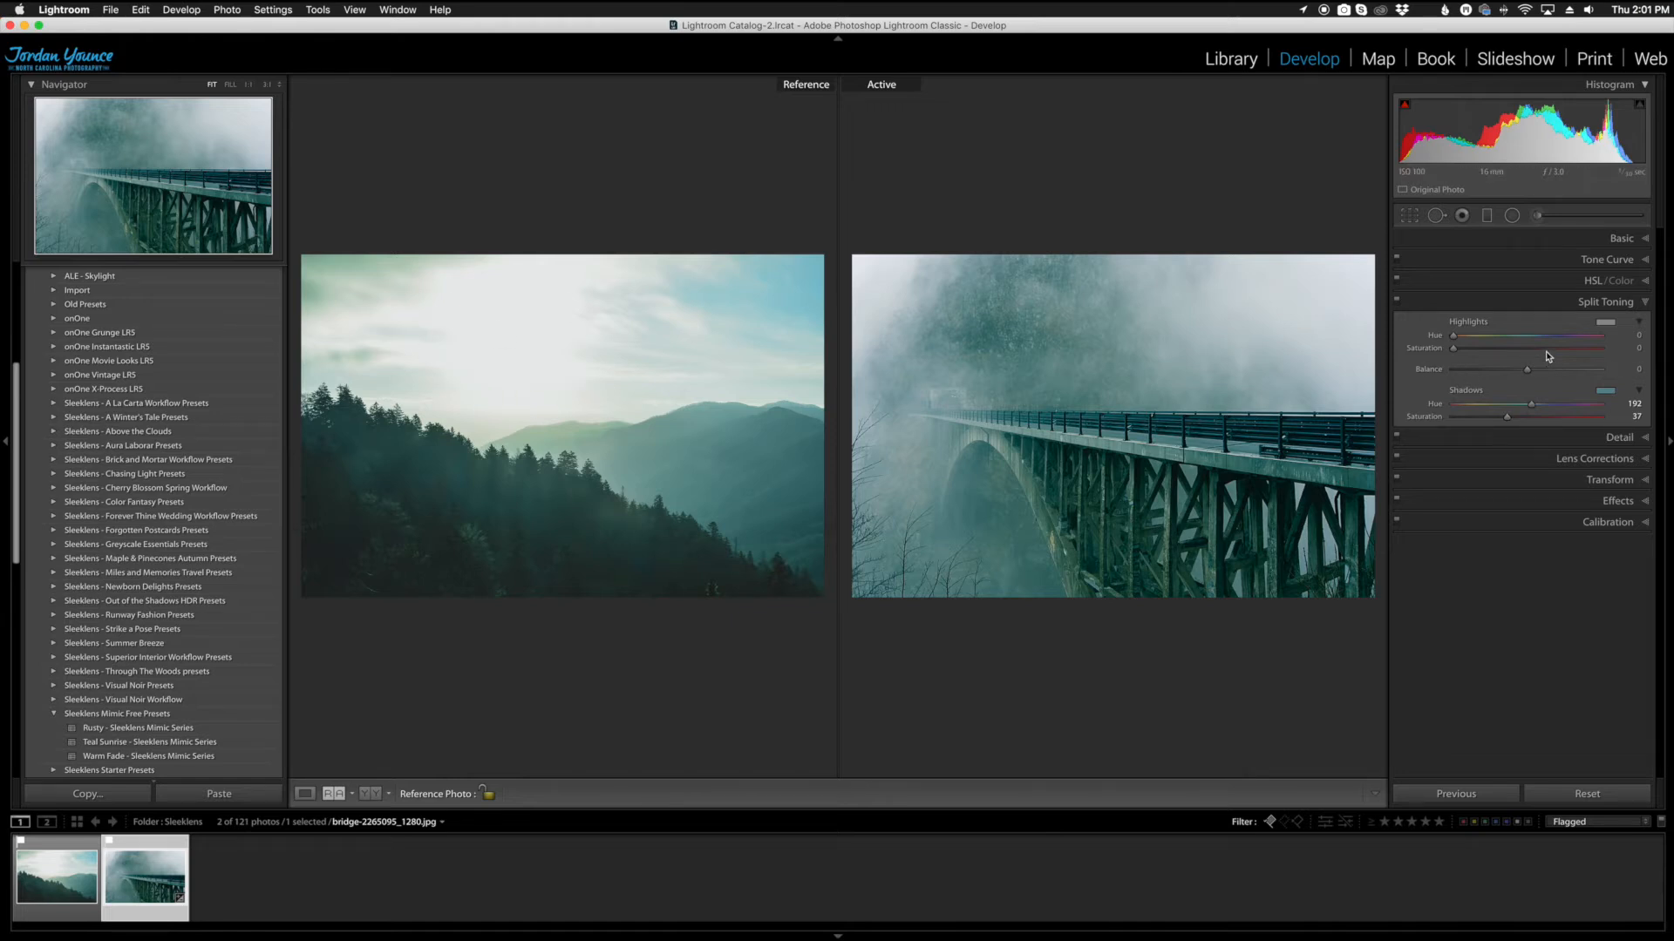
Split-tone the highlights with hue 41 and saturation 14, and set the split toning balance to +12.
click(1605, 322)
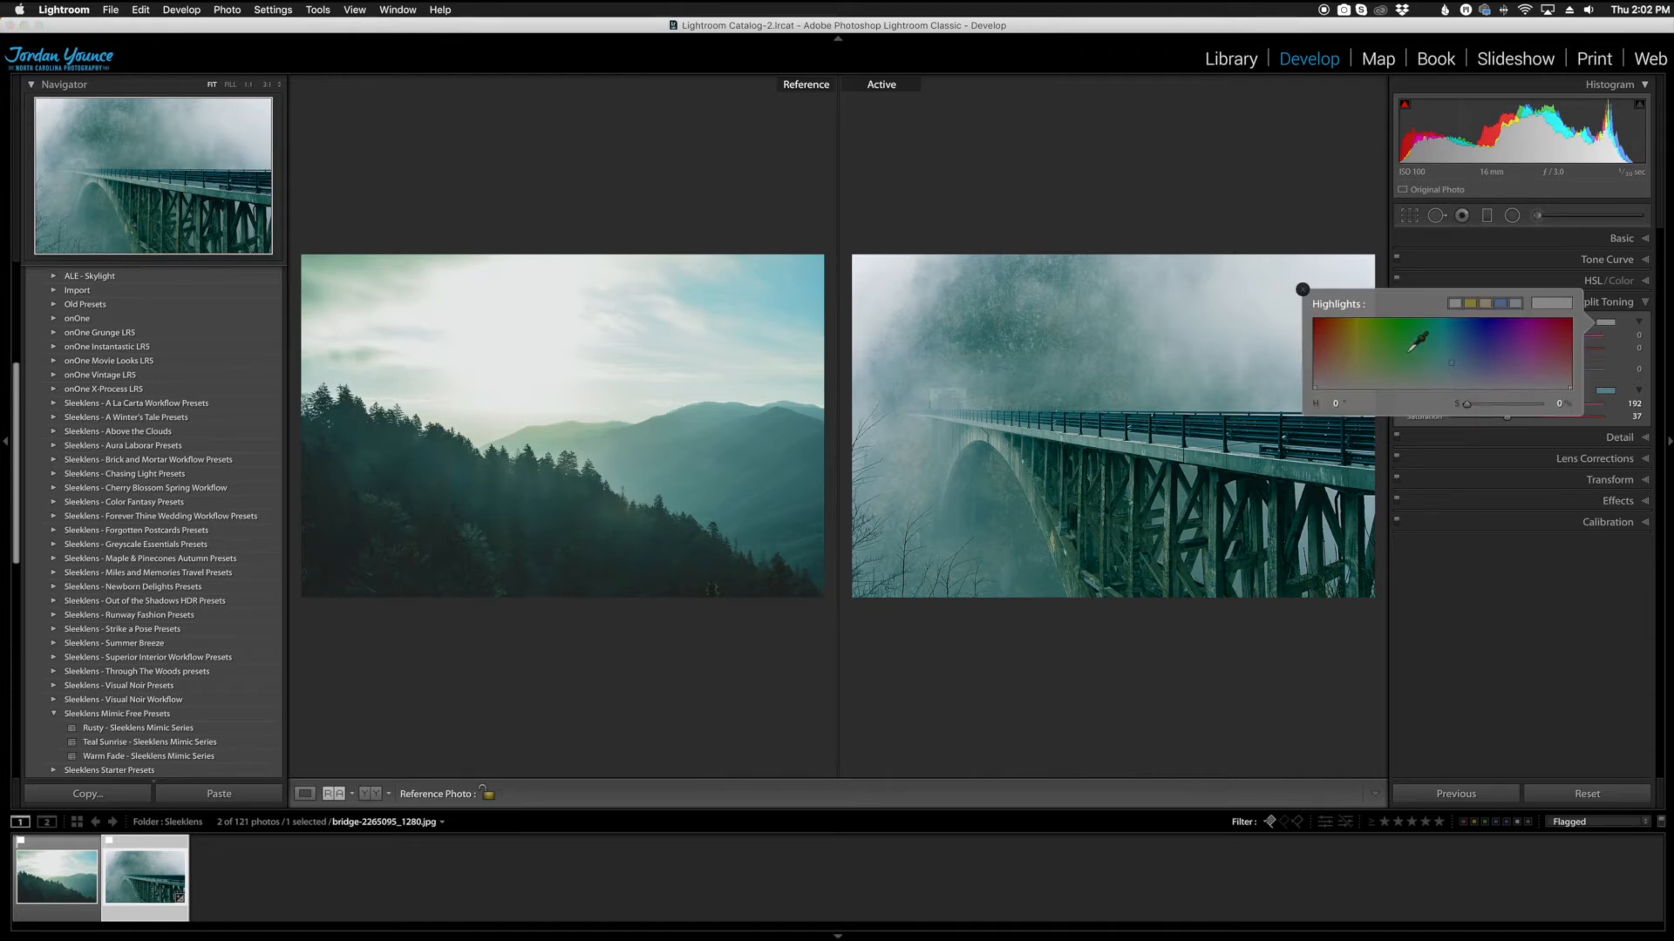
drag(1401, 351, 1343, 374)
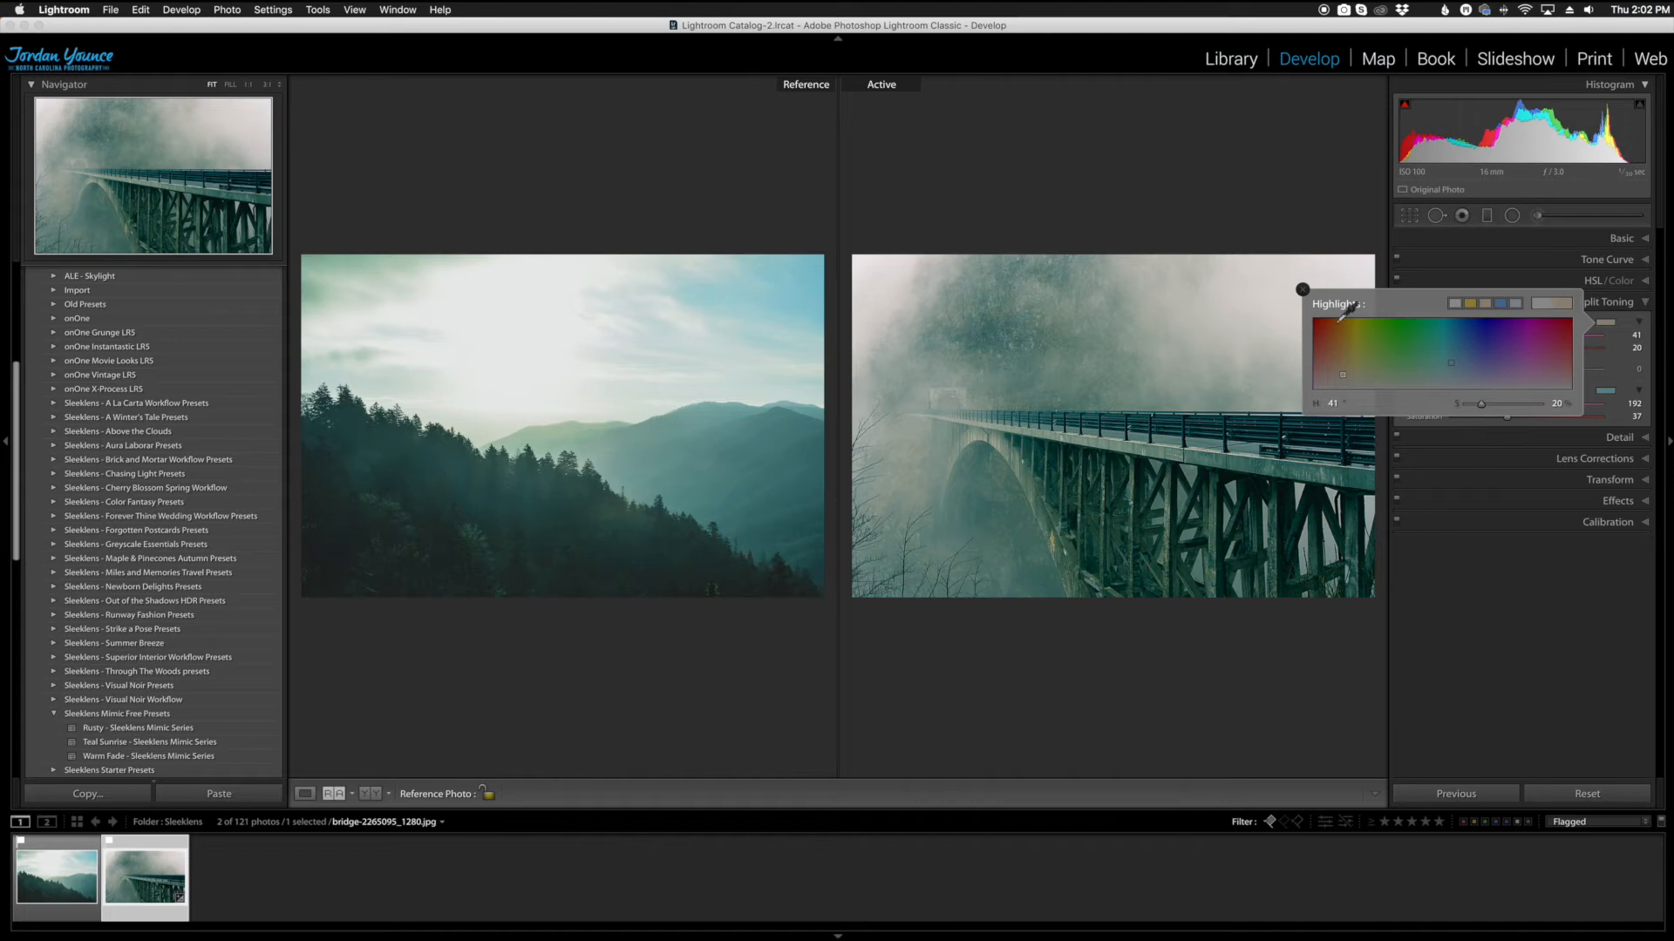
click(1302, 289)
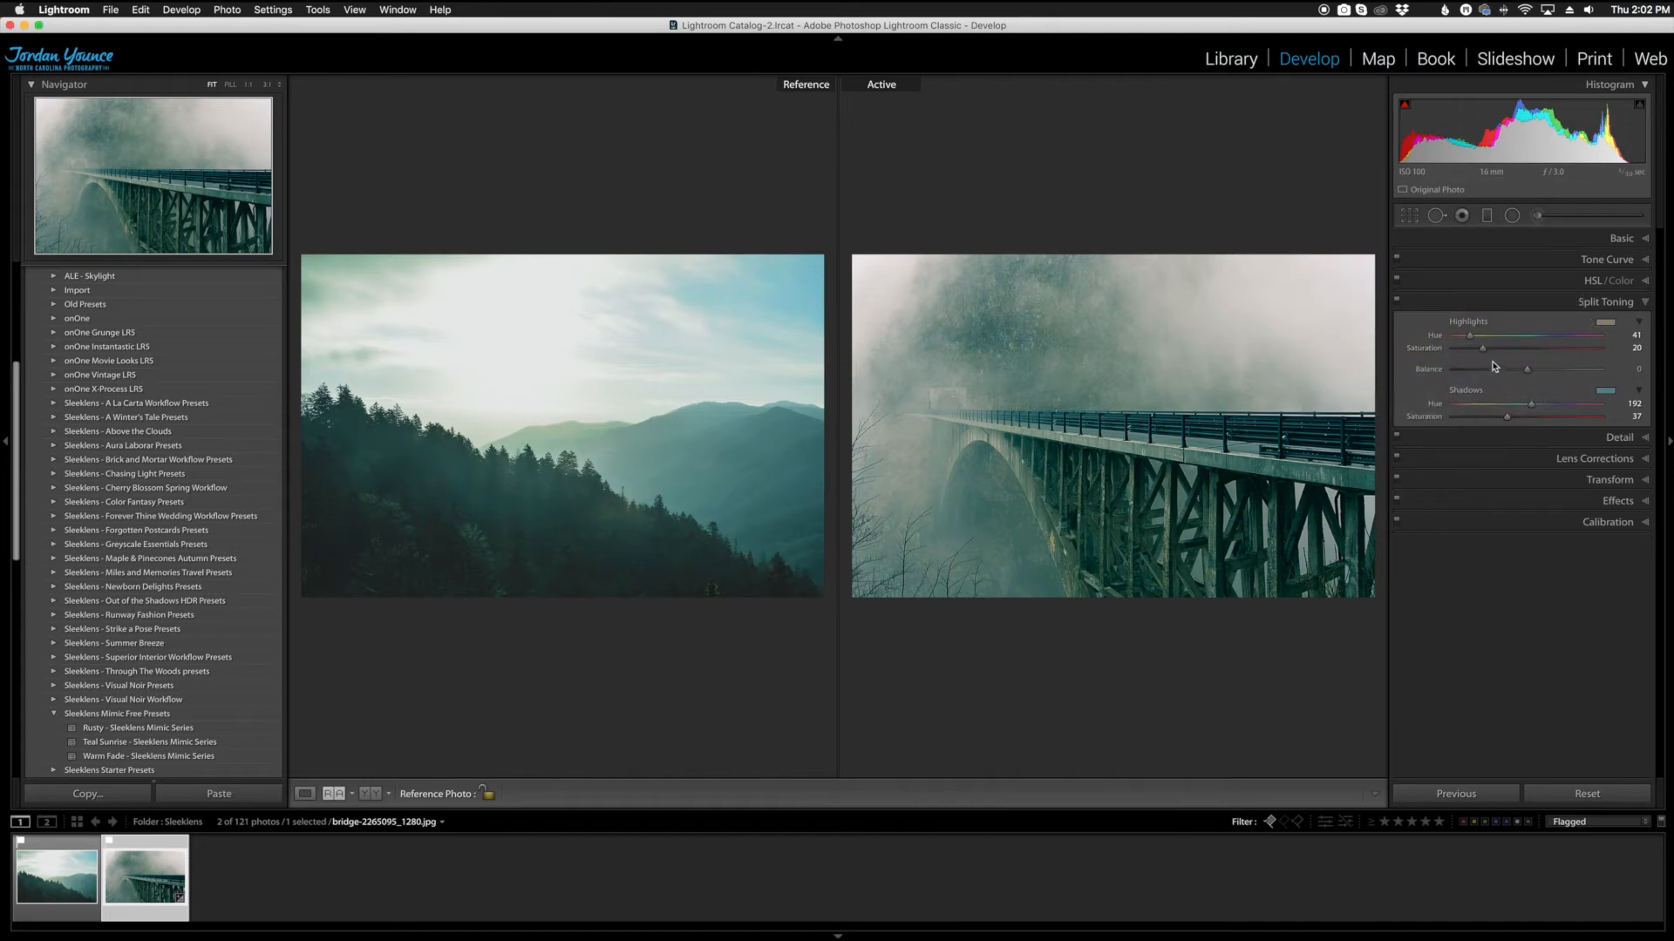
drag(1481, 348, 1476, 354)
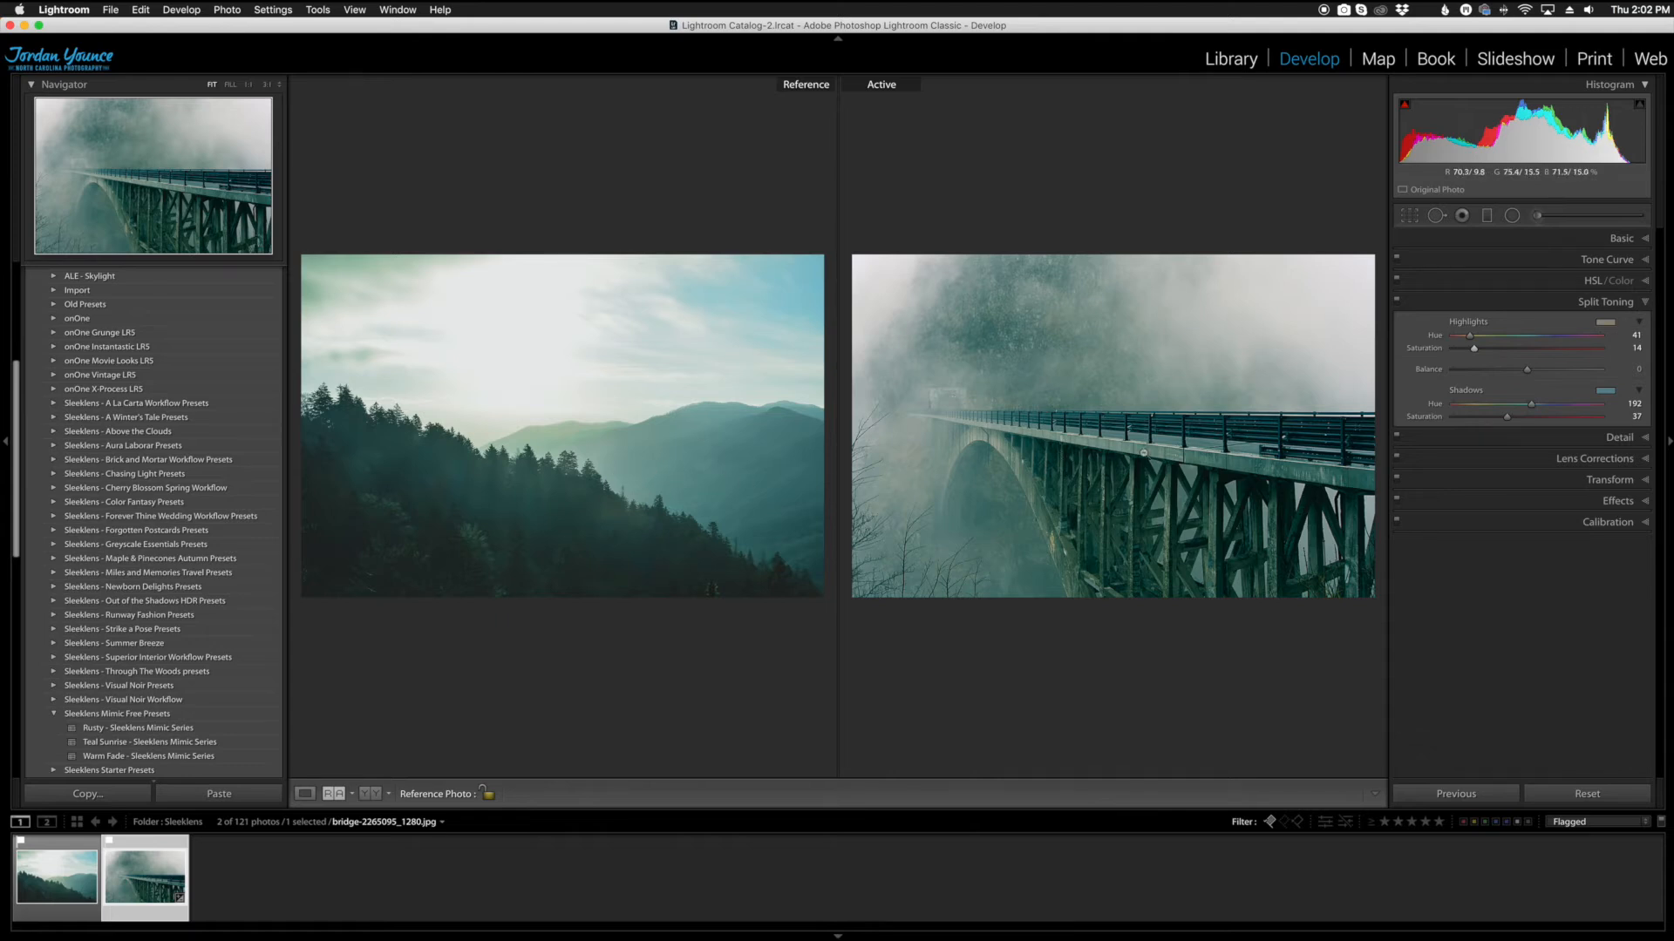
drag(1530, 370, 1536, 373)
key(super+Tab)
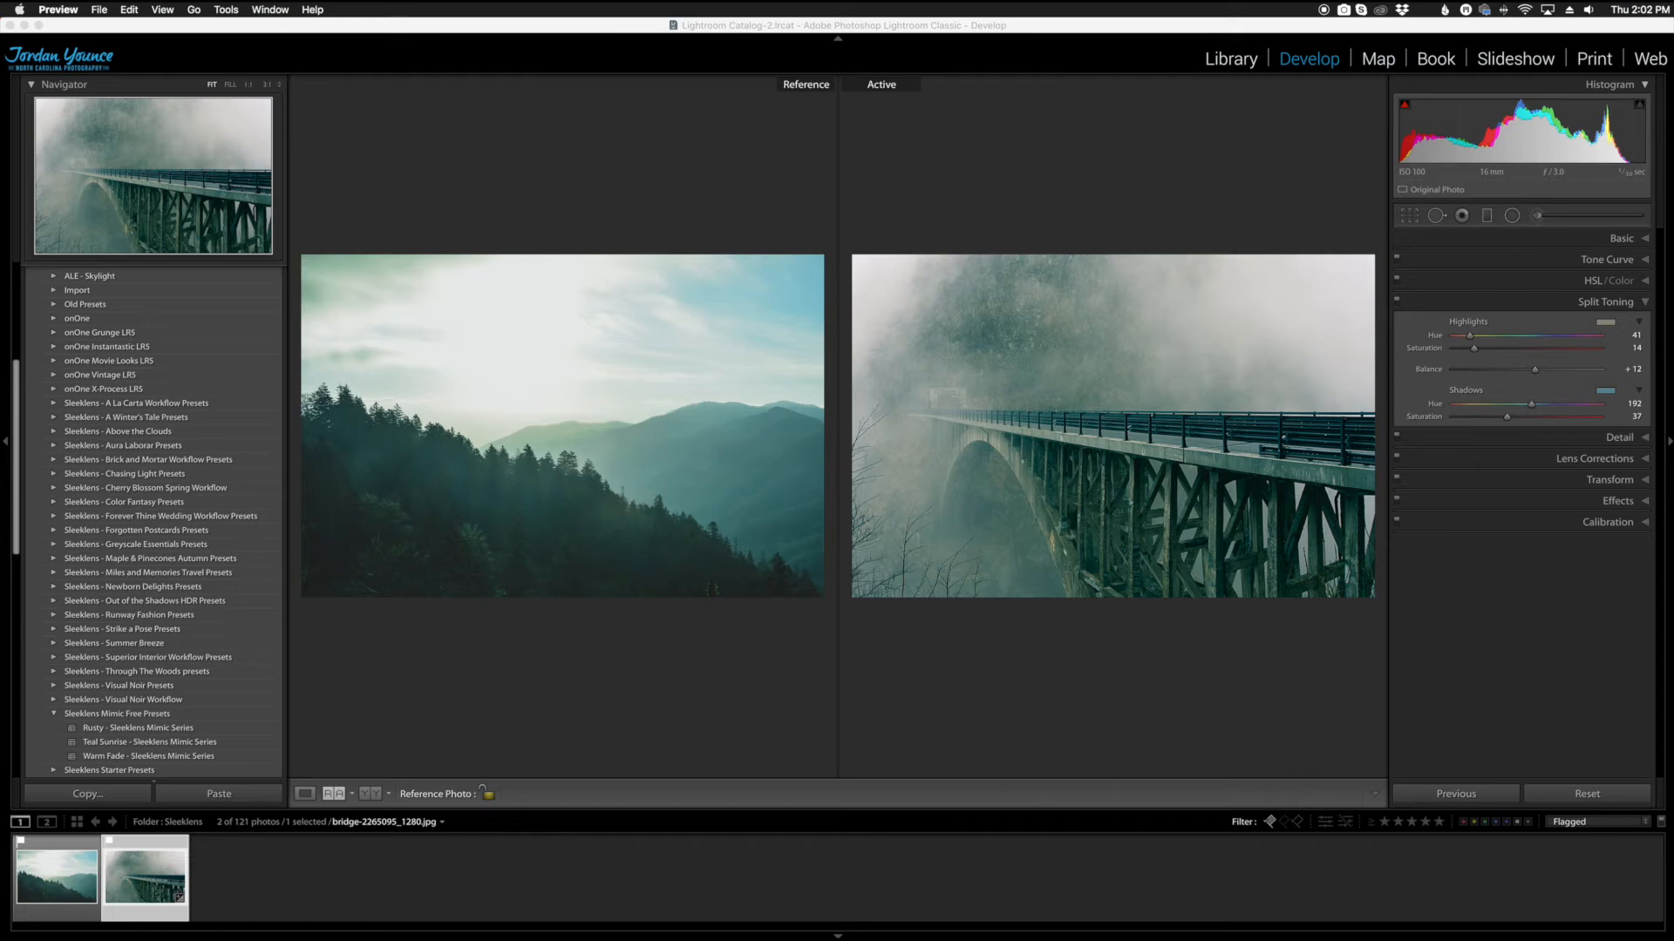
Fade the RGB tone curve by anchoring a point in the shadows, raising the black point and lowering the white point slightly.
click(1601, 262)
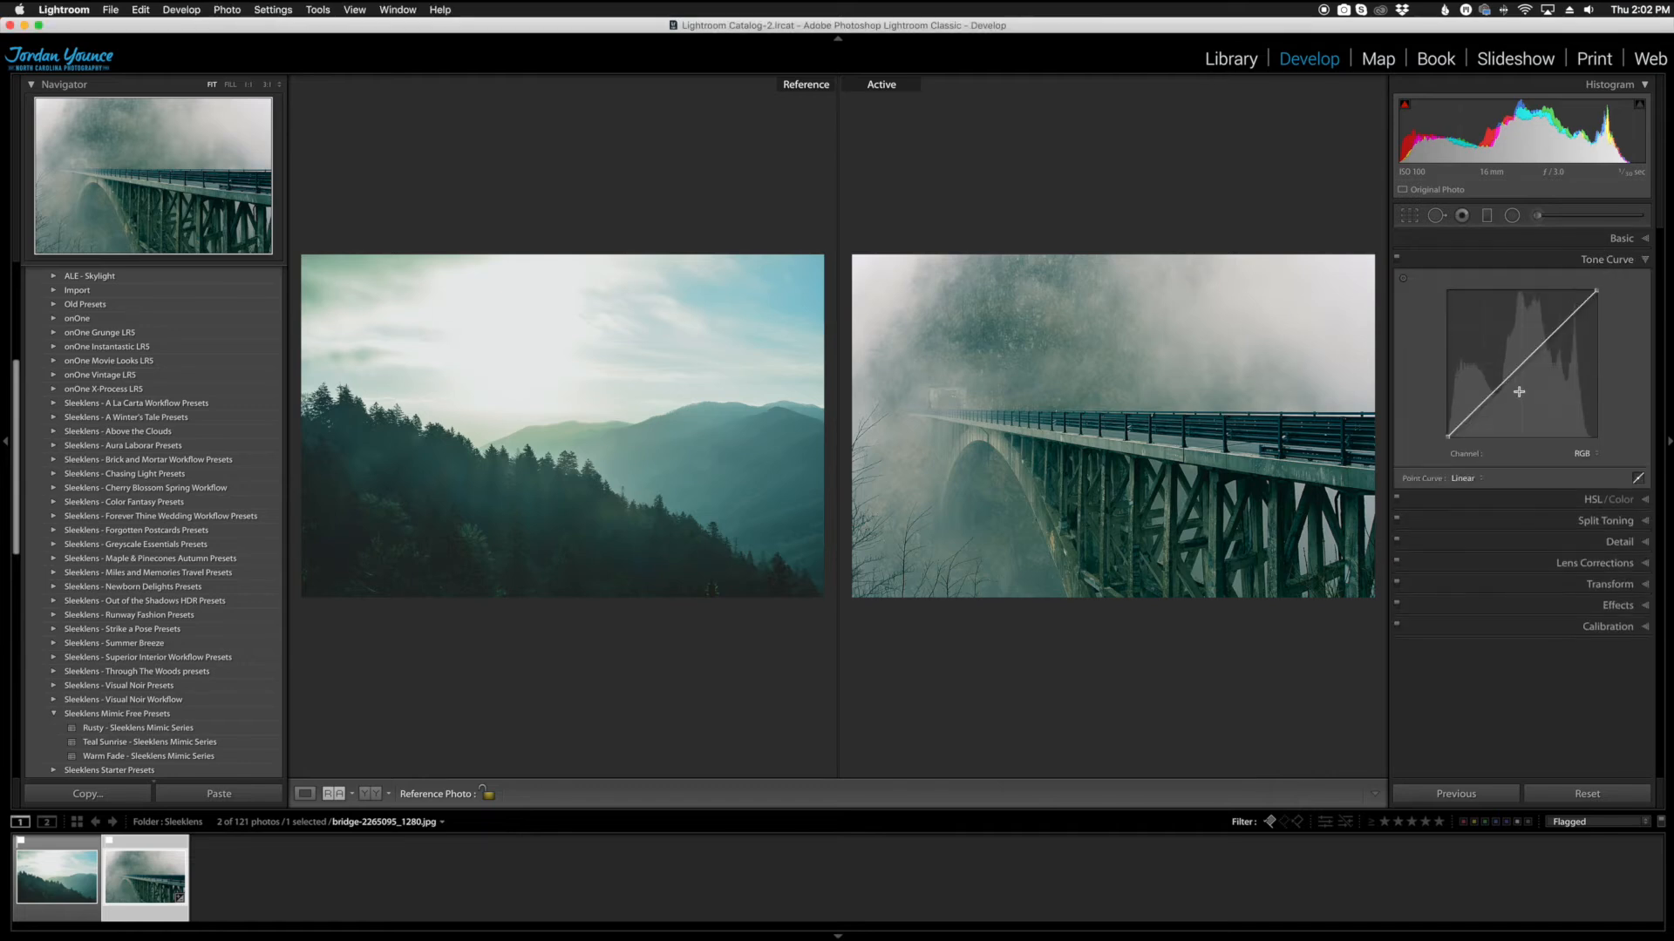
click(1584, 455)
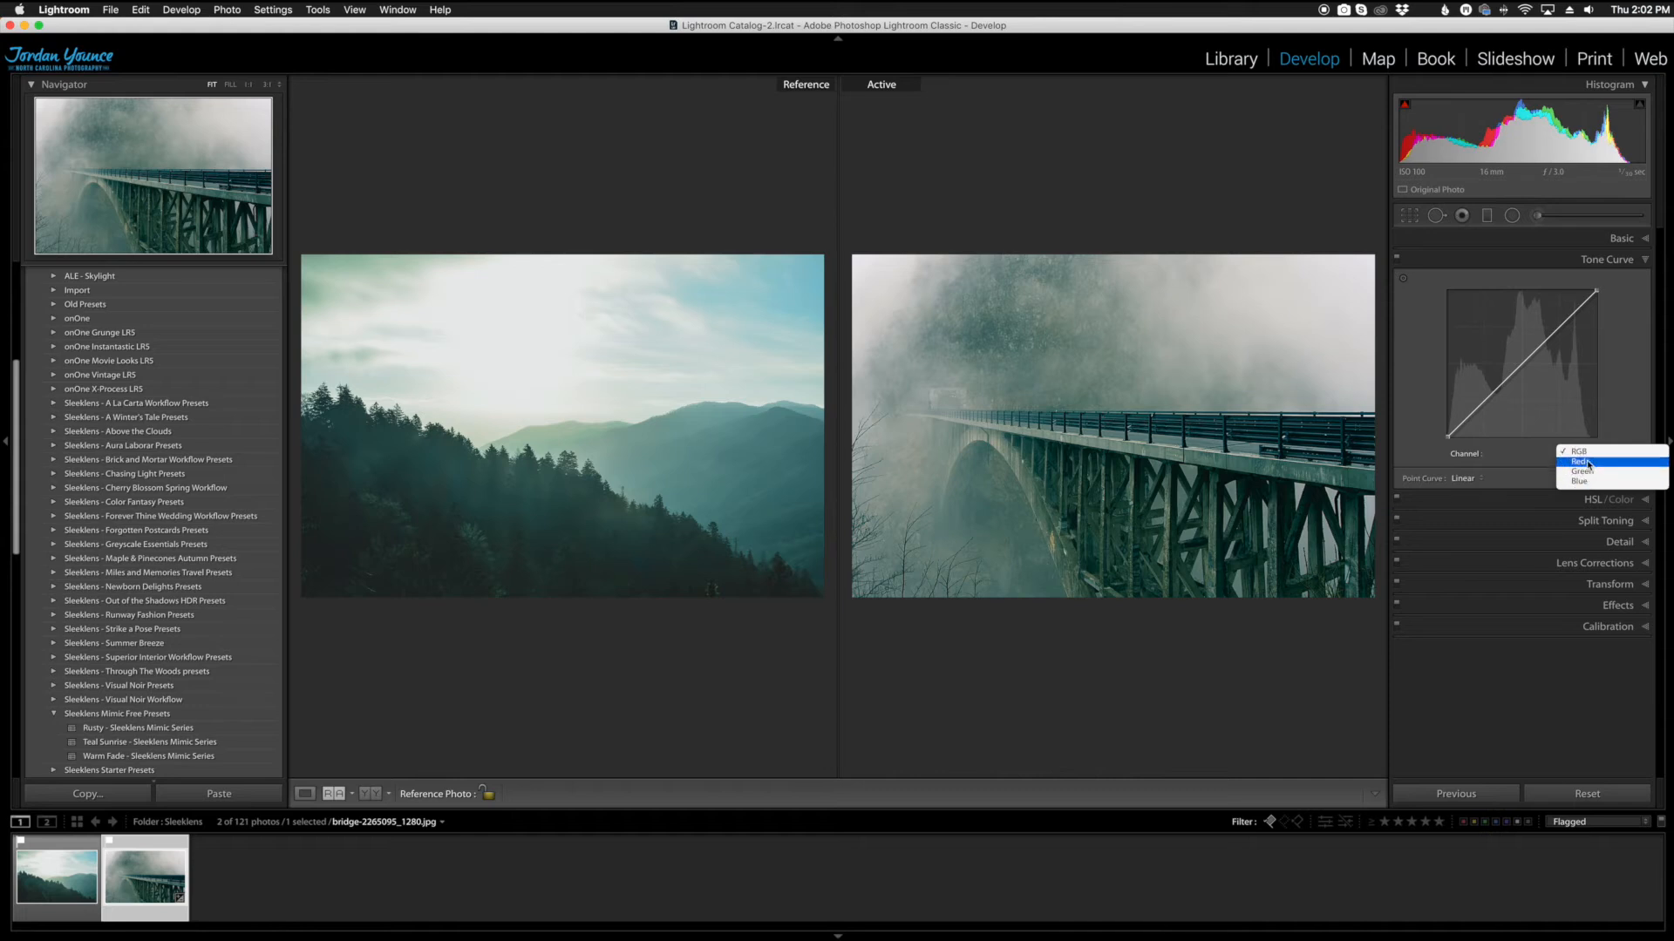
click(1586, 454)
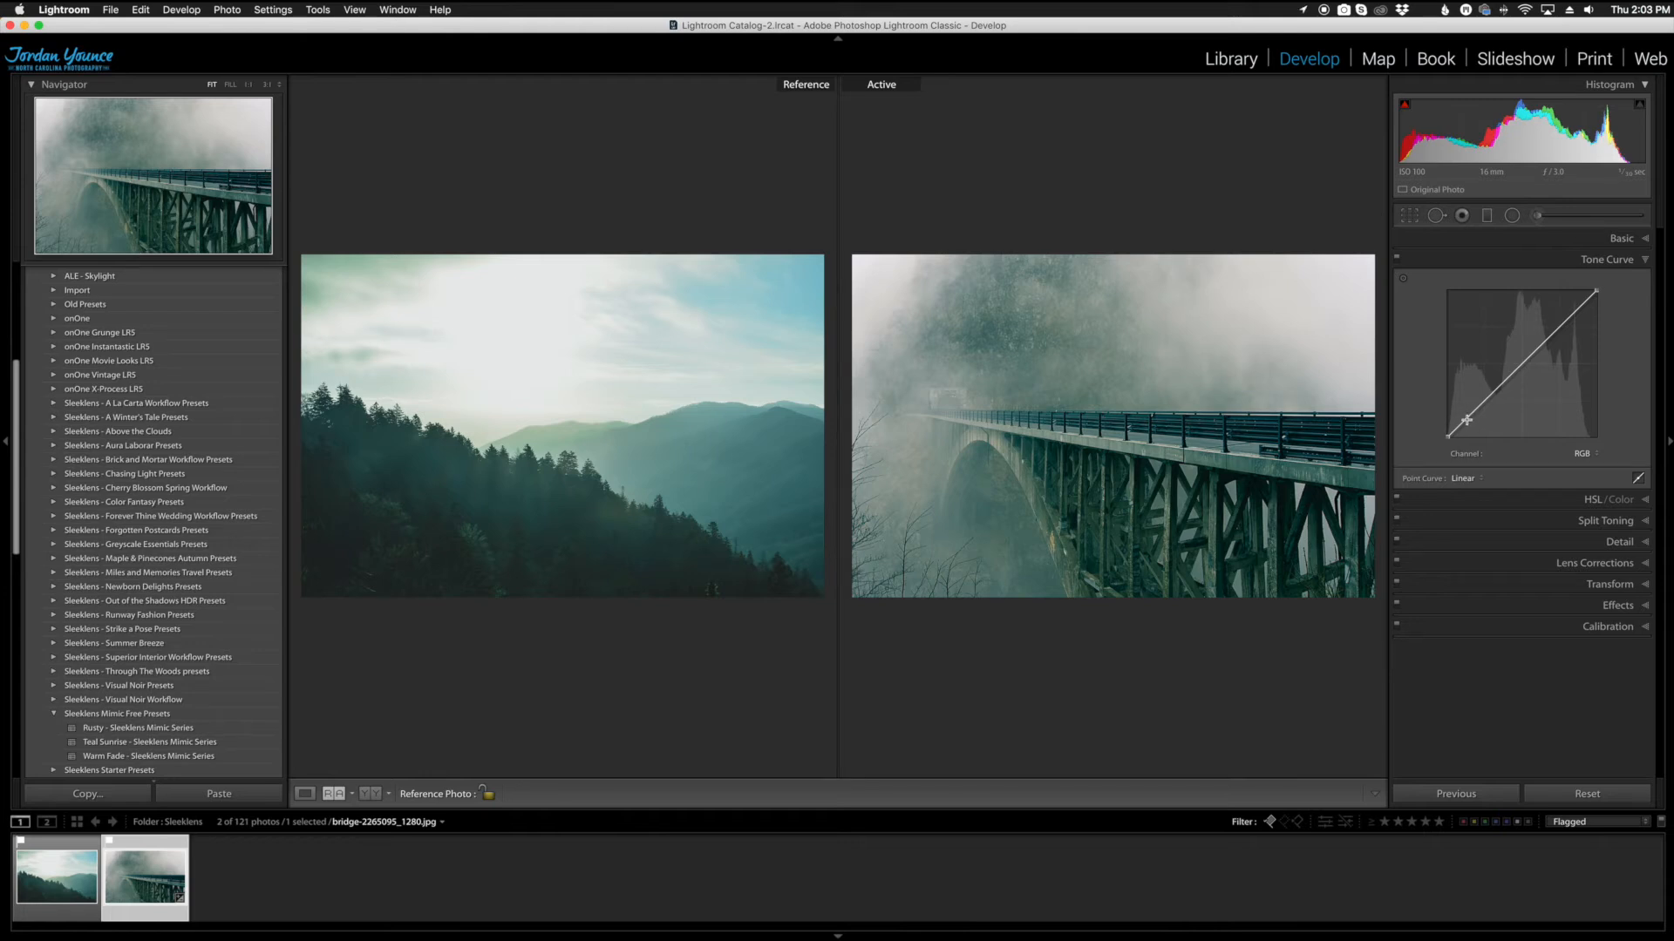
drag(1470, 415, 1473, 420)
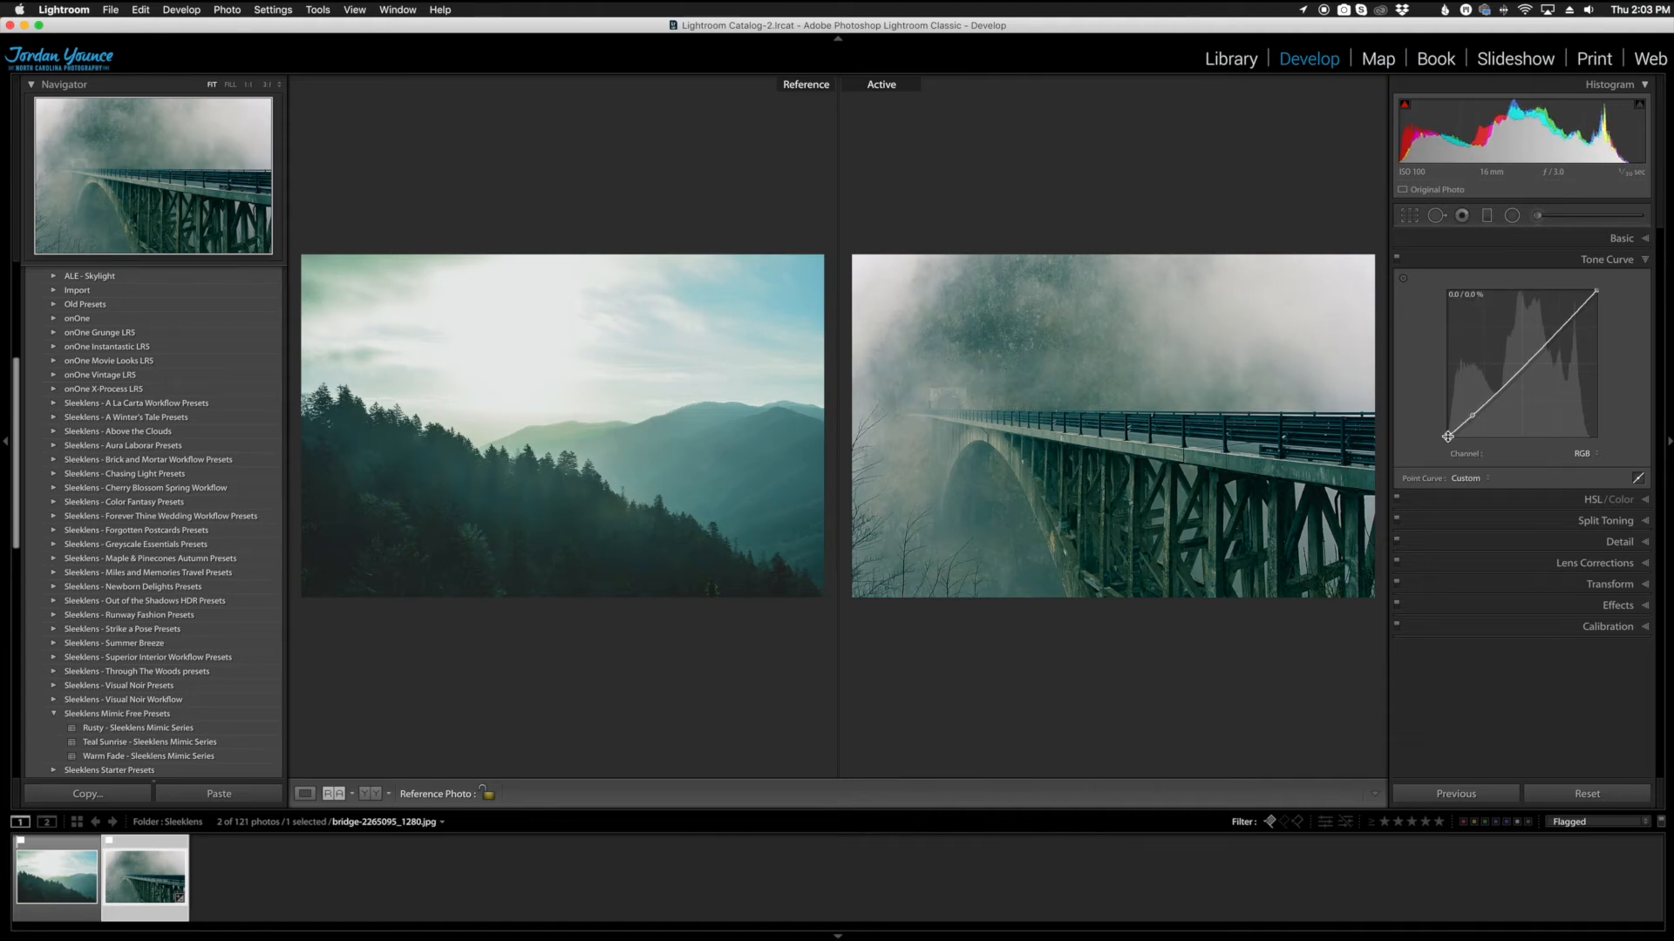
mouse_move(1447, 437)
mouse_down()
mouse_move(1437, 420)
mouse_move(1437, 435)
mouse_up()
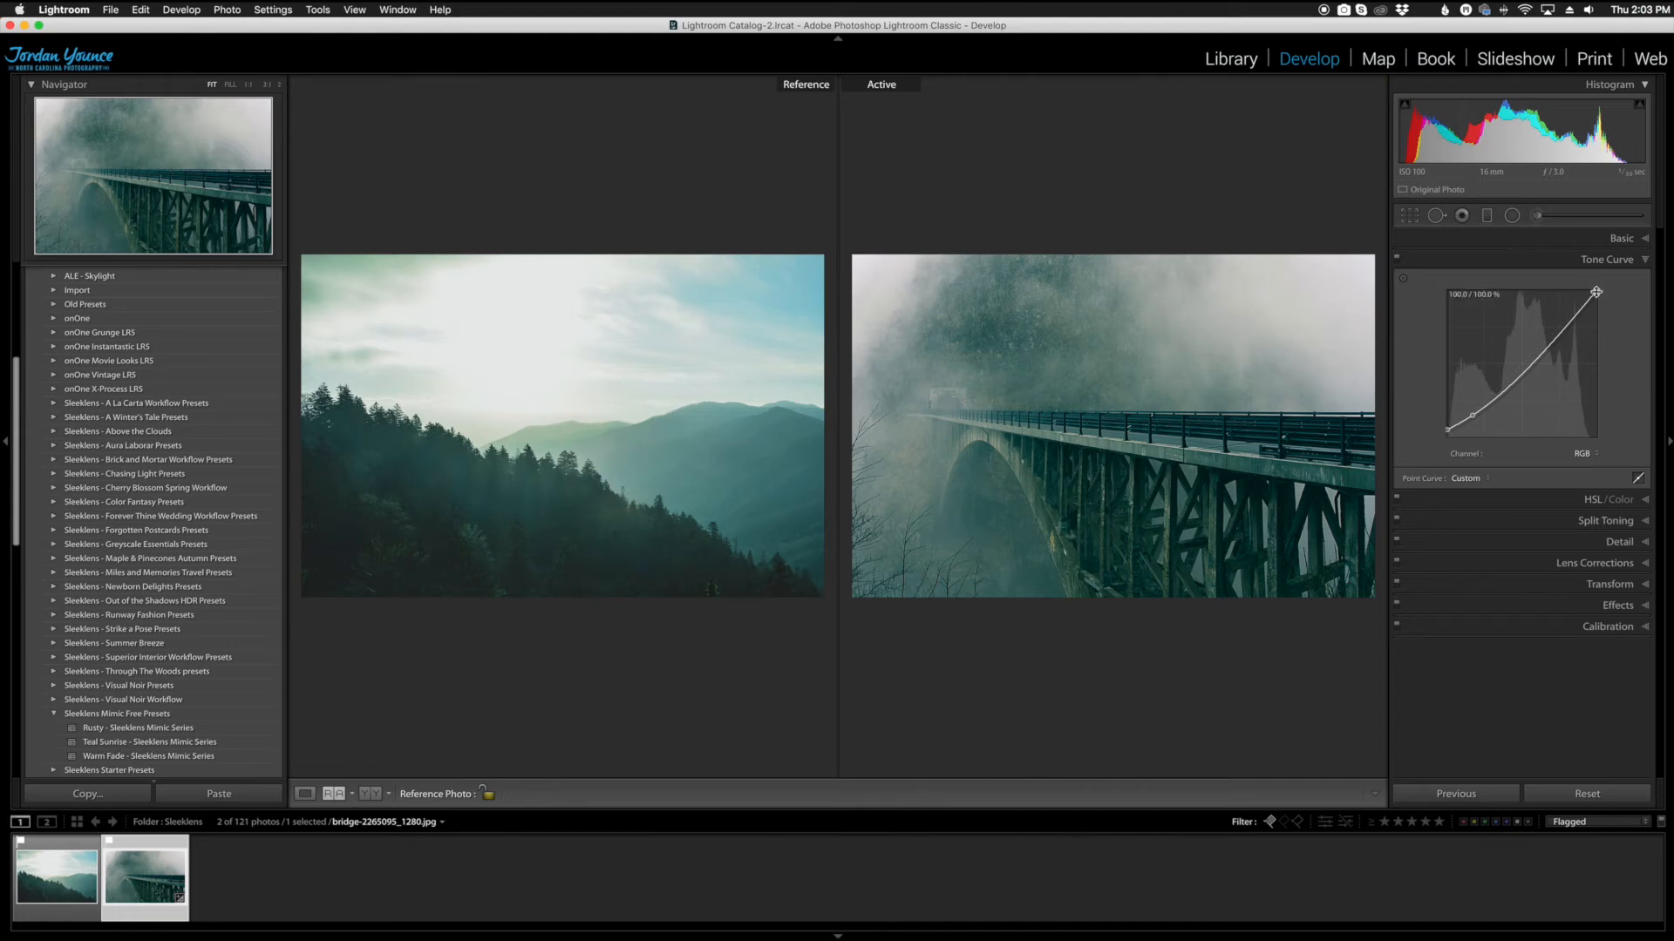
mouse_move(1597, 291)
mouse_down()
mouse_move(1600, 319)
mouse_move(1598, 300)
mouse_up()
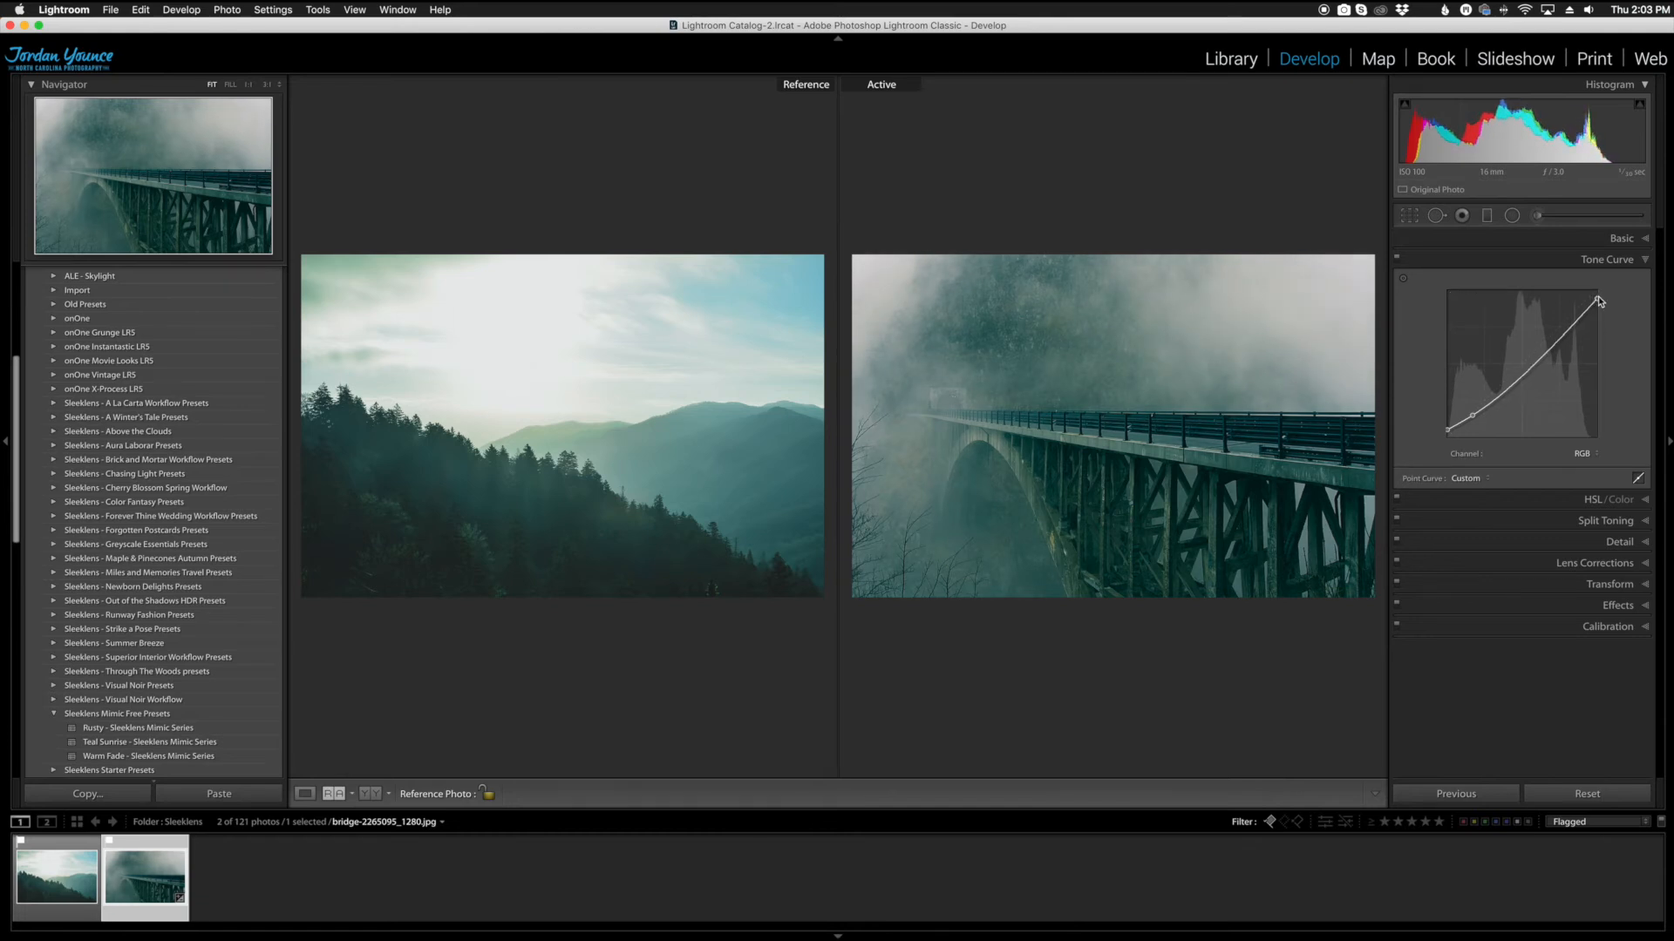
Set the bridge photo's contrast to +42 in the Basic adjustments.
click(1621, 240)
key(super+Tab)
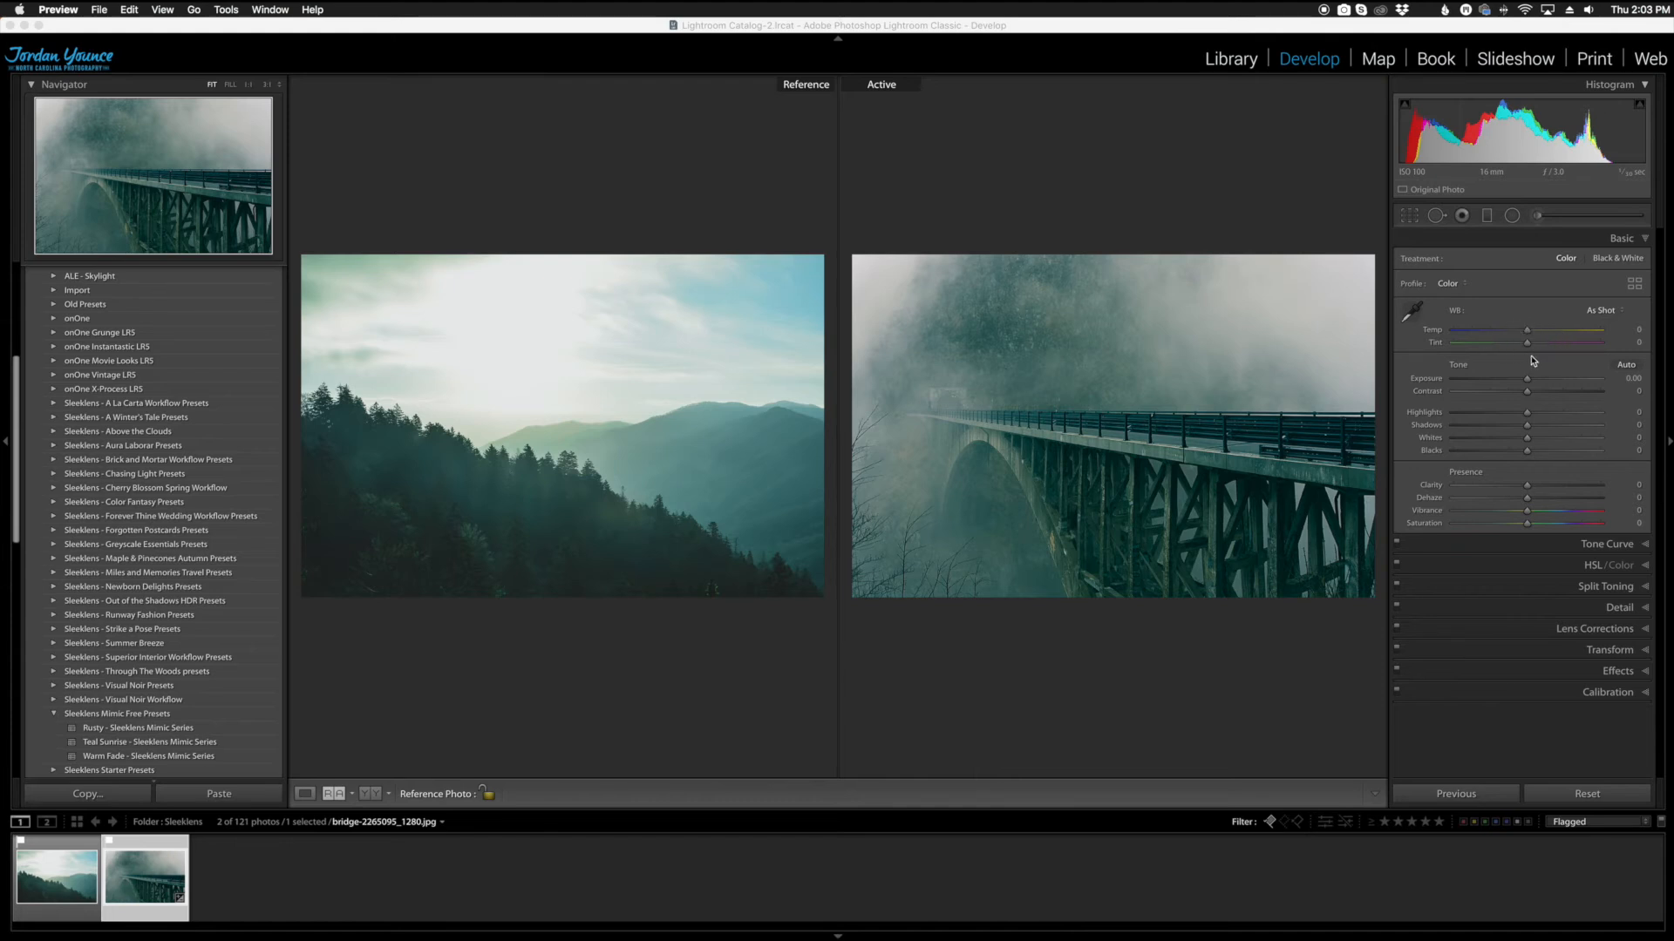
drag(1527, 392, 1550, 392)
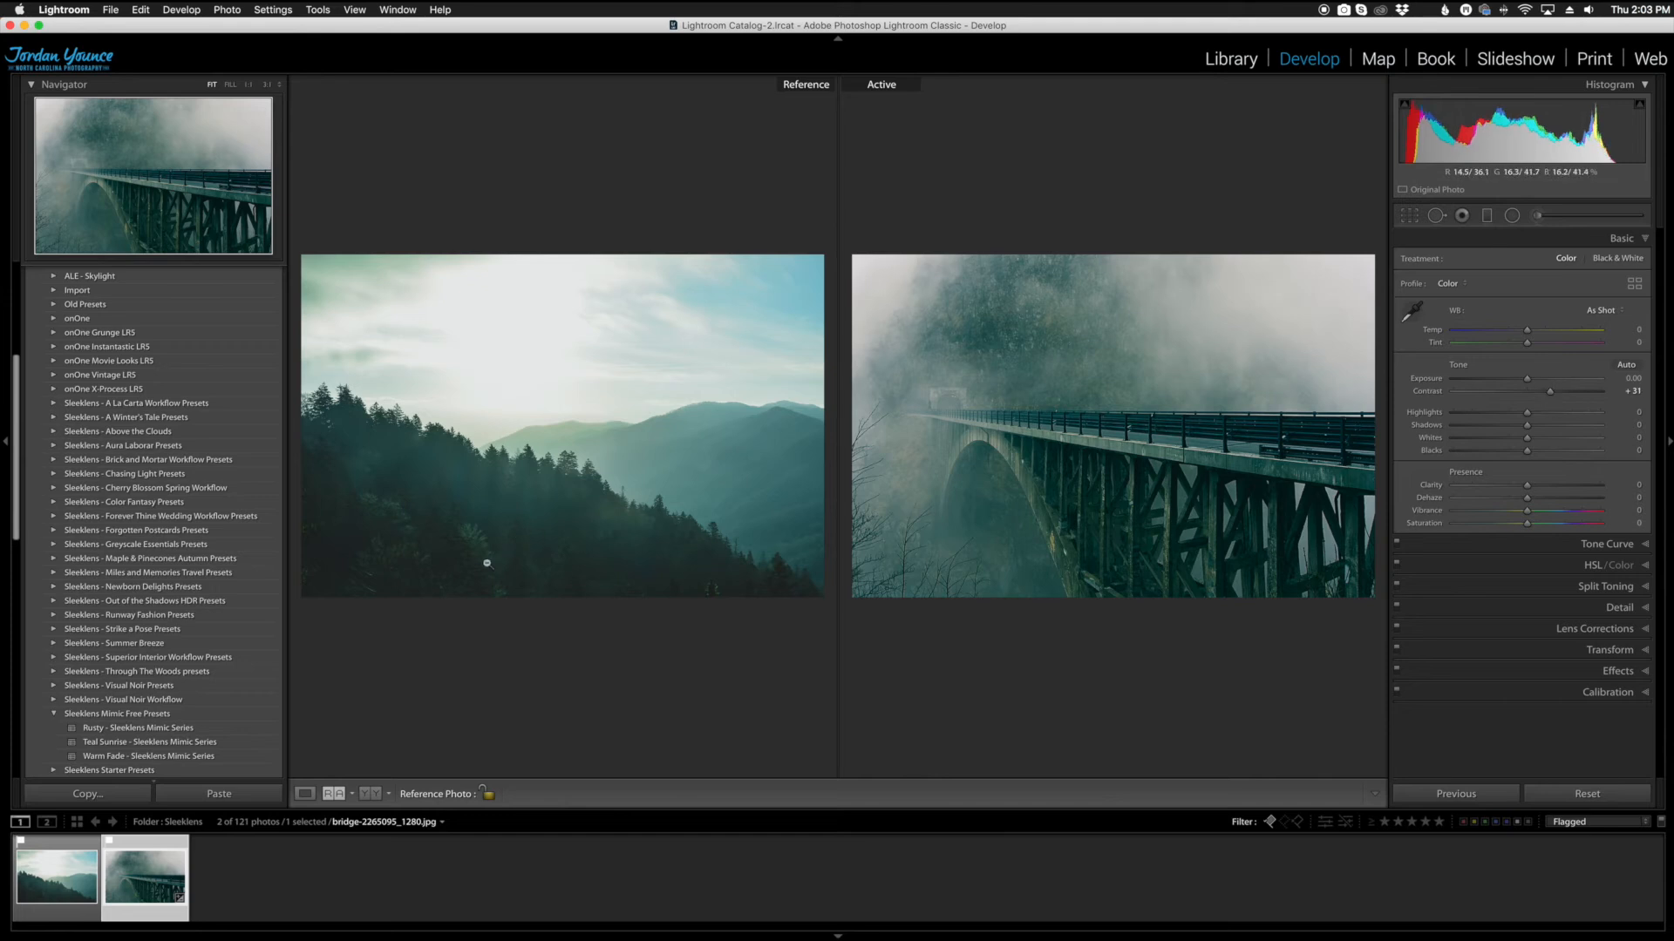
drag(1551, 390, 1559, 395)
drag(1561, 394, 1560, 399)
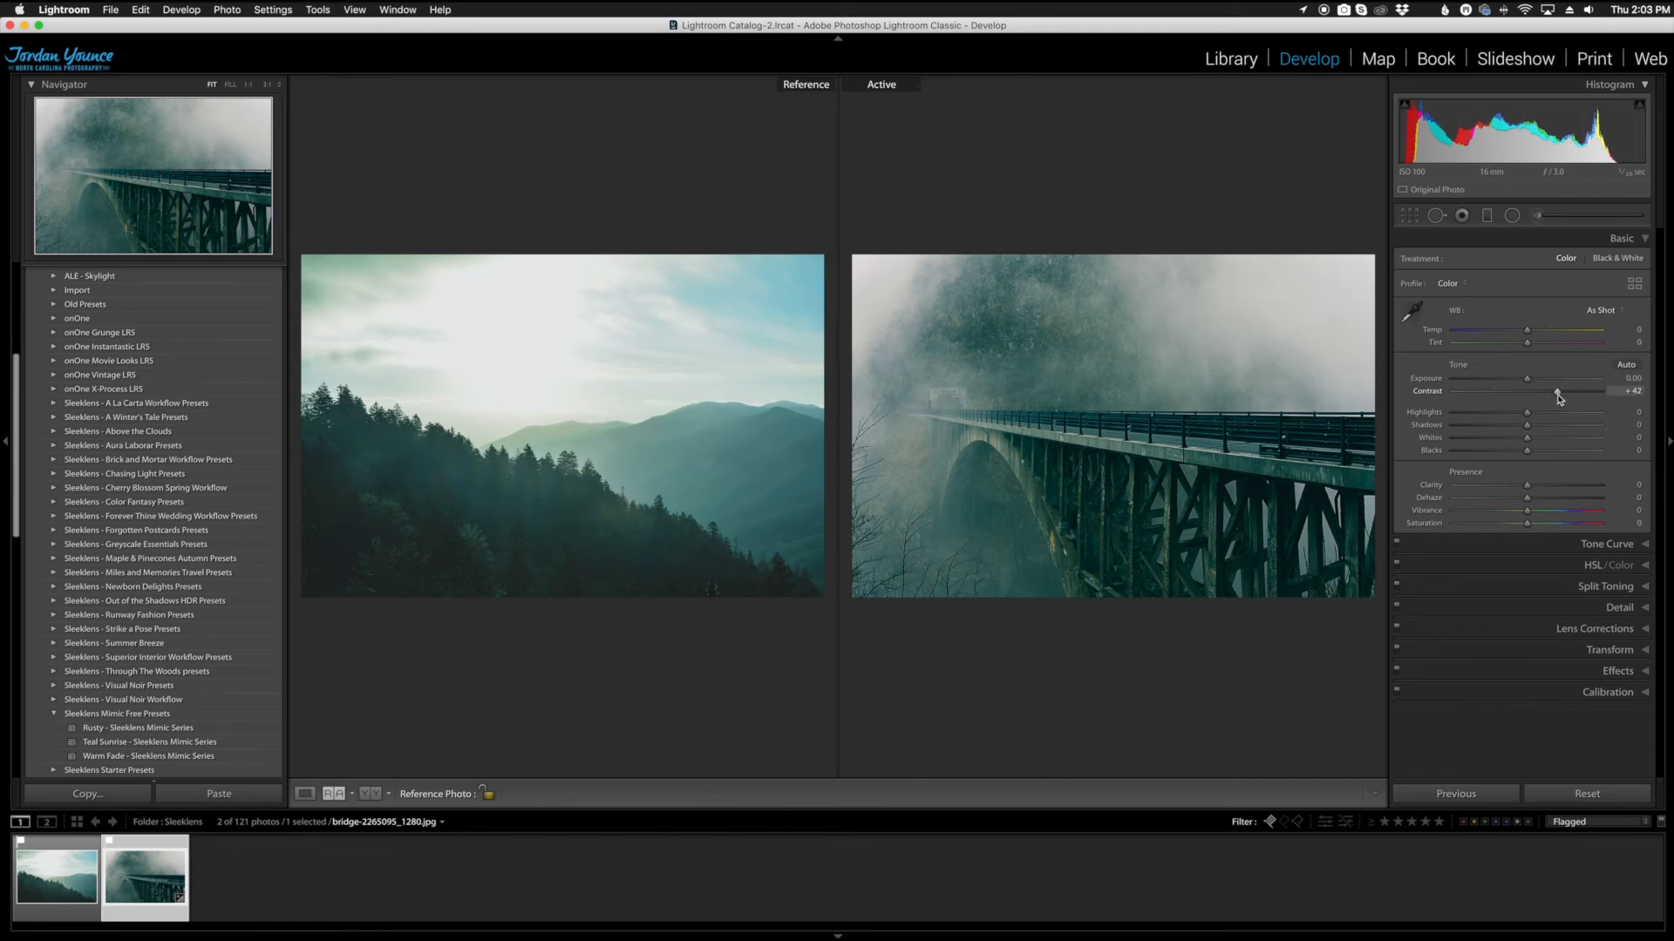
Set the tone values to highlights −32, shadows −39, whites −28 and blacks −28.
drag(1526, 412, 1502, 417)
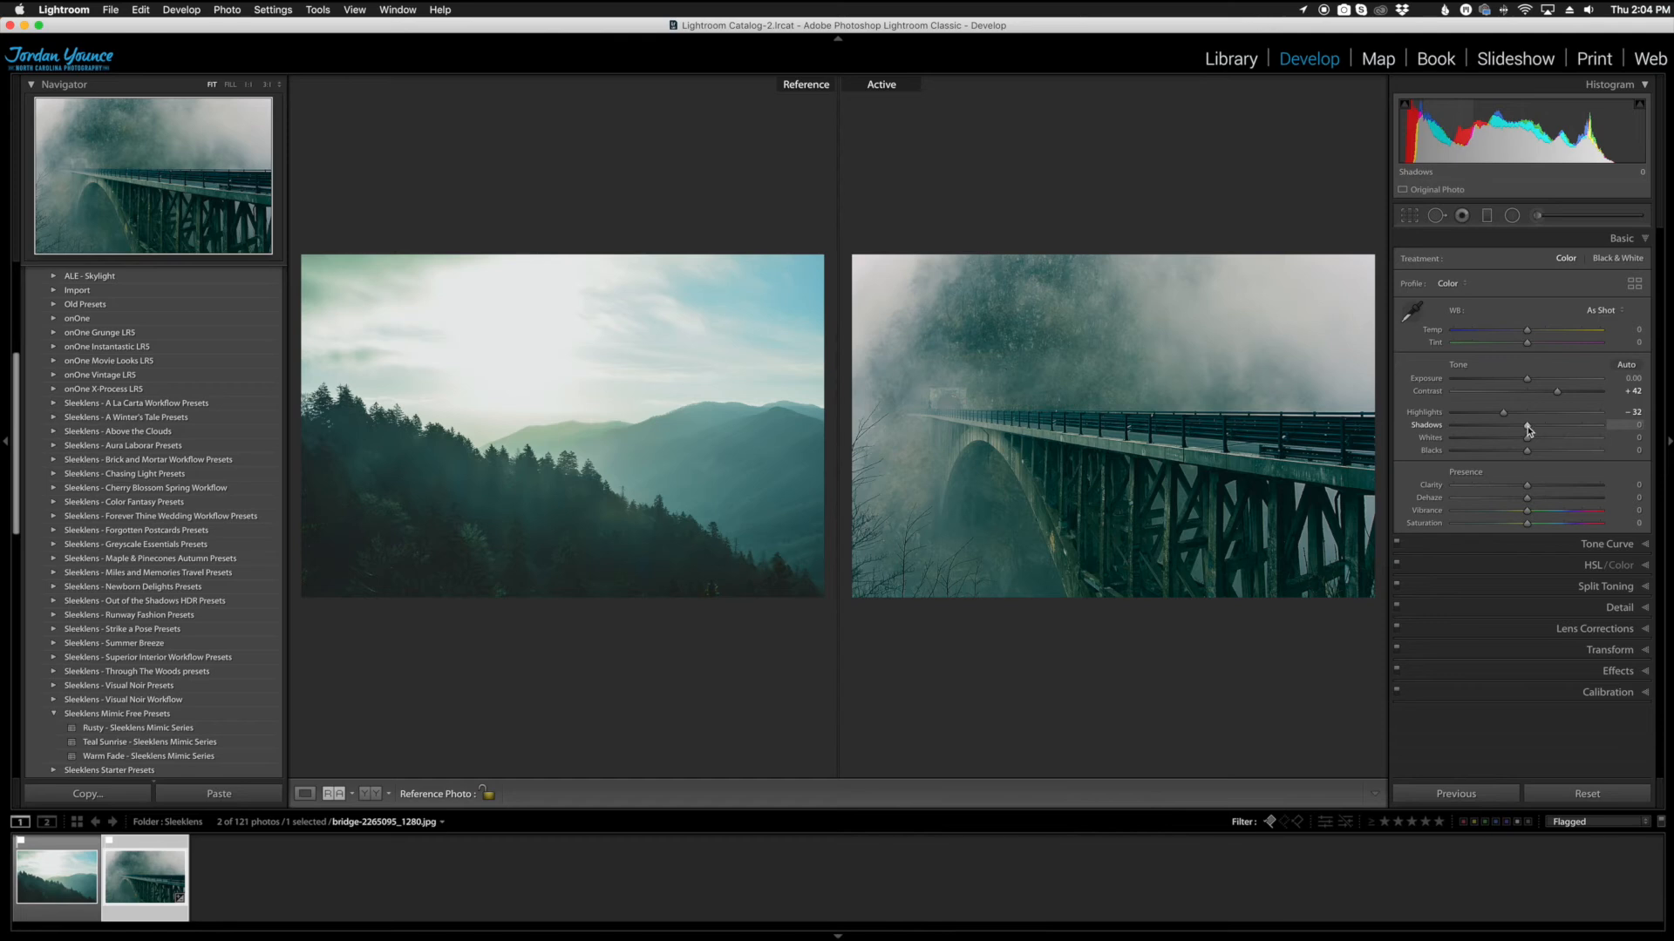
mouse_move(1527, 426)
mouse_down()
mouse_move(1505, 427)
mouse_move(1584, 428)
mouse_move(1496, 428)
mouse_up()
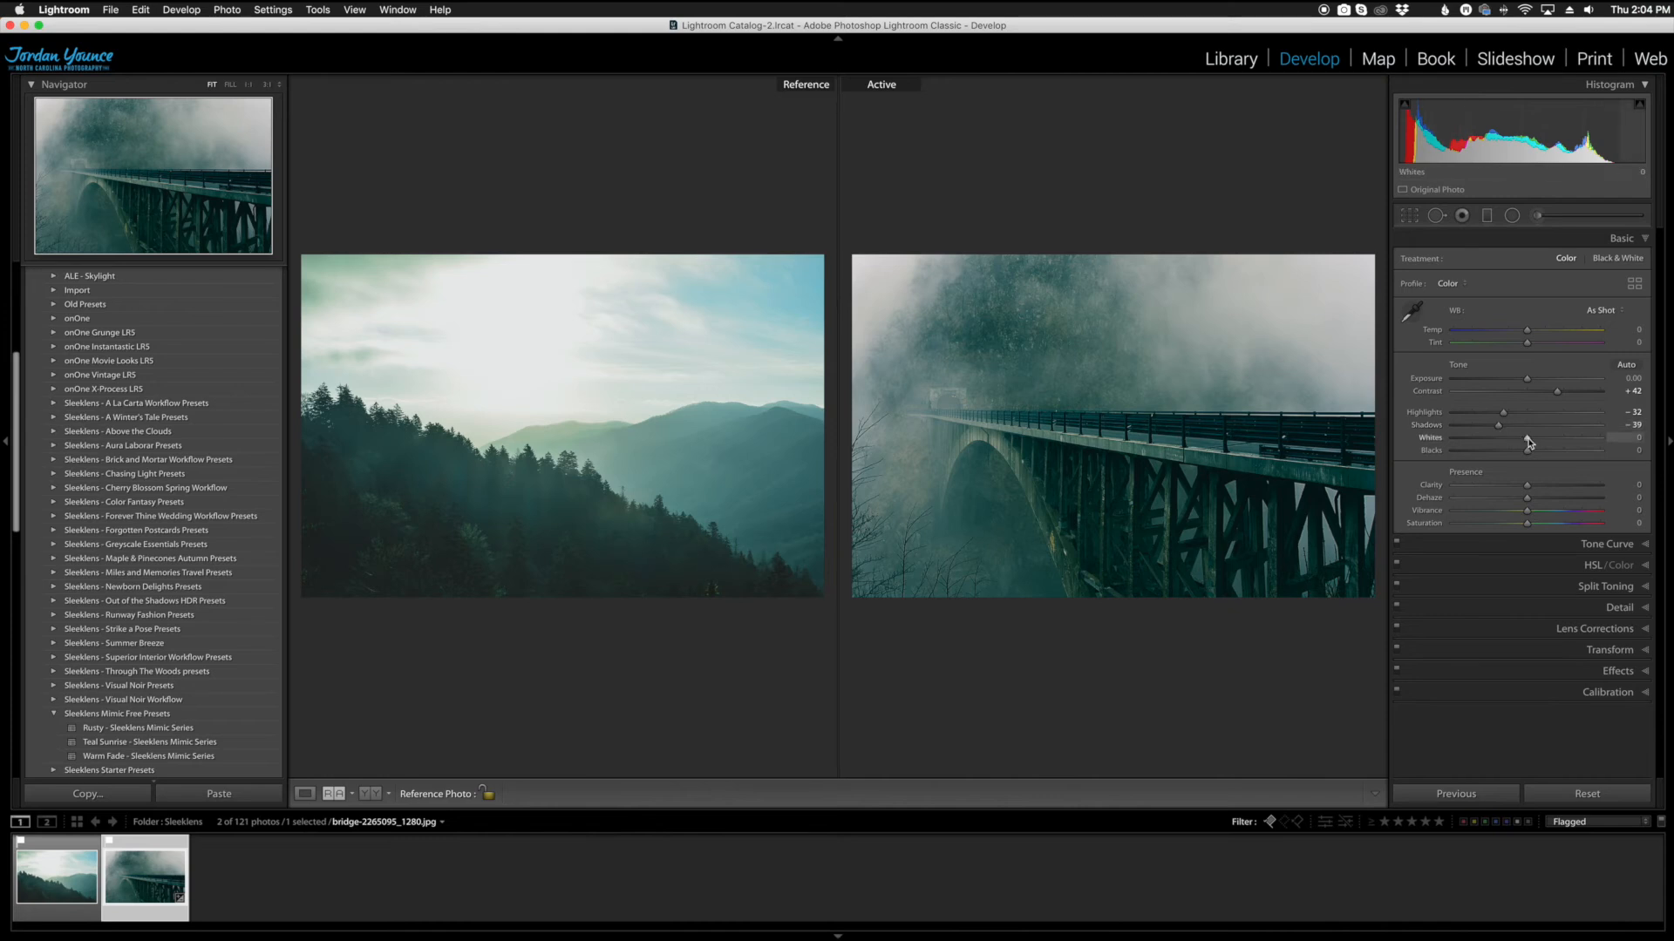
drag(1527, 442, 1507, 454)
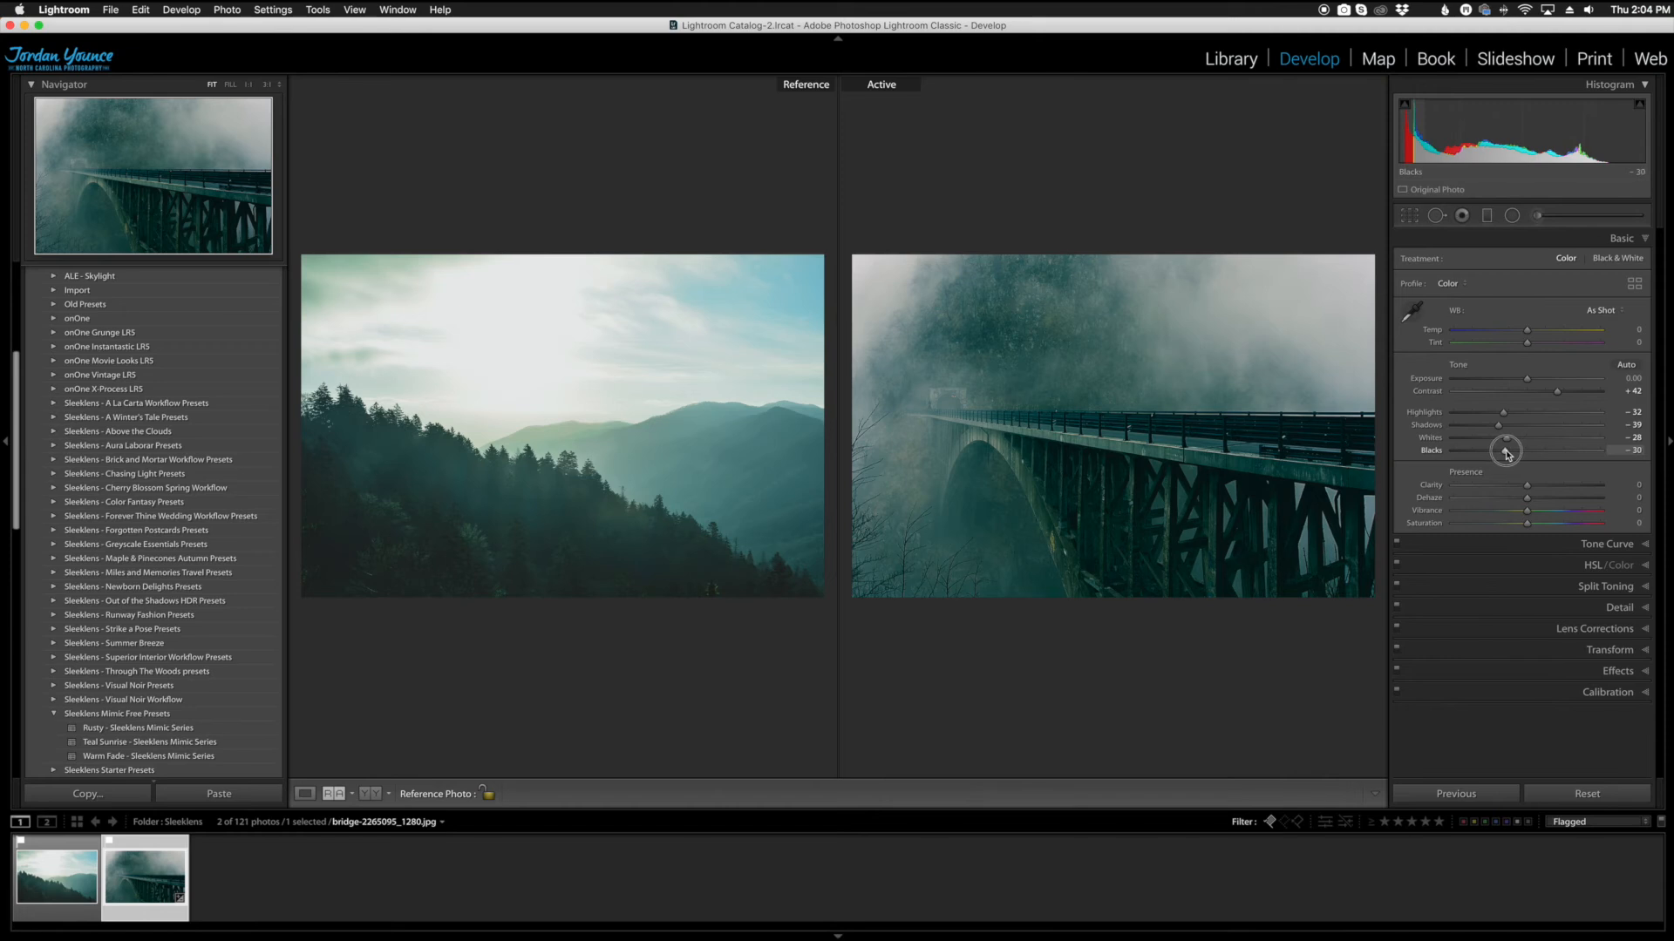
drag(1507, 453, 1508, 455)
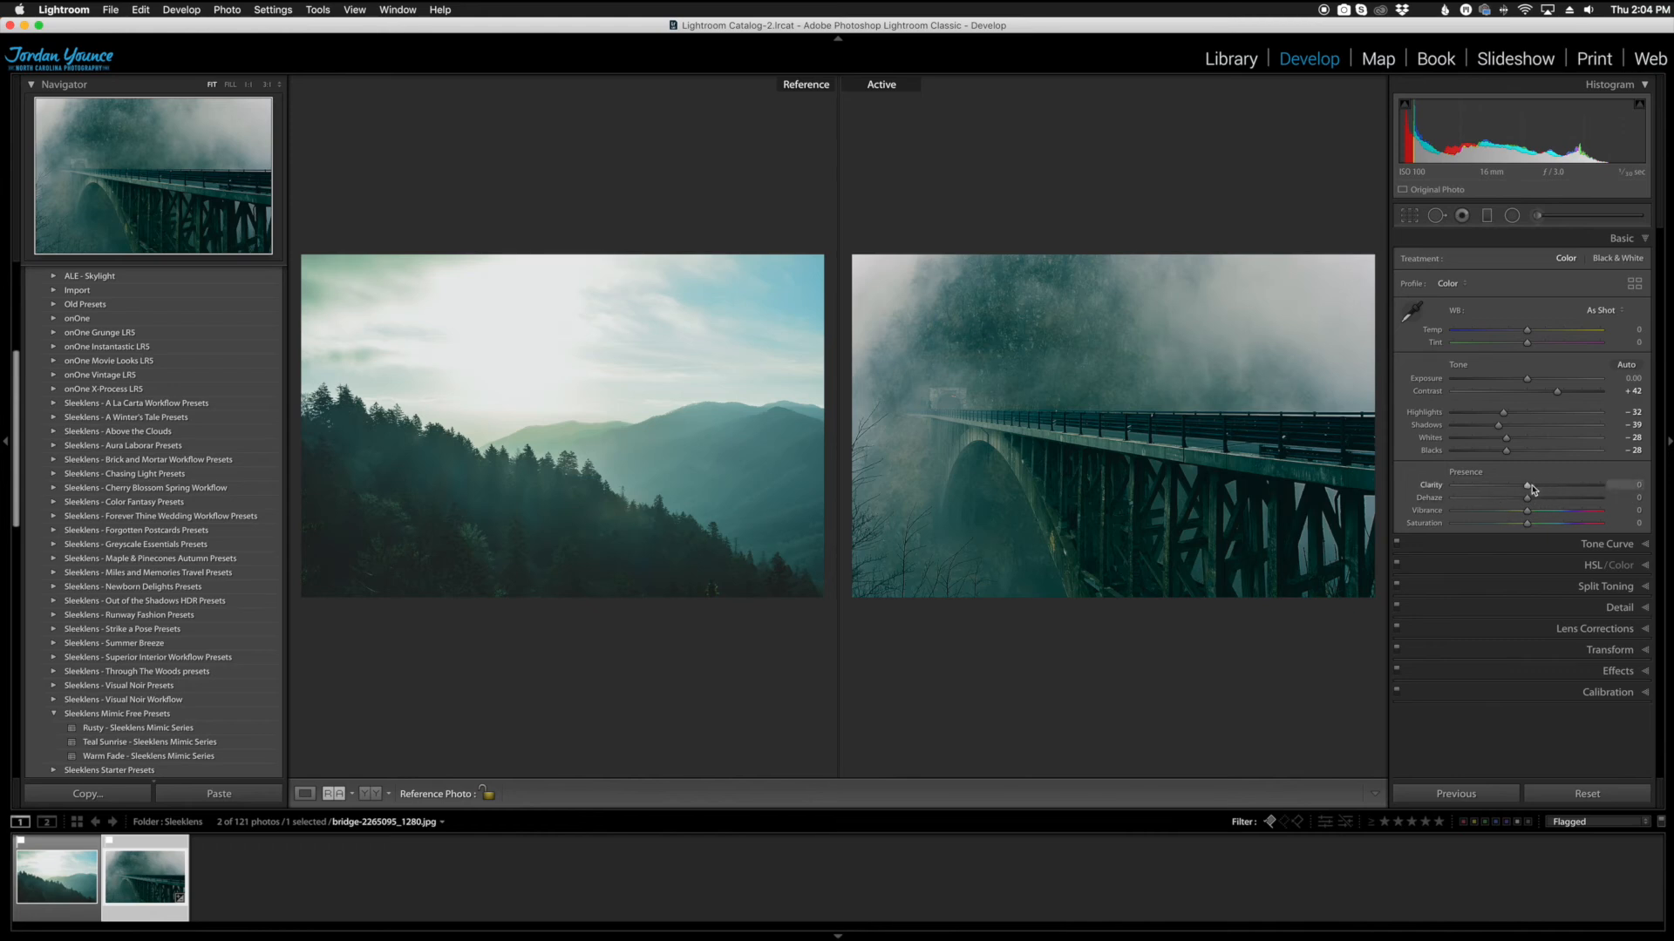
Set the presence values to clarity +16, dehaze −10 and vibrance +9.
drag(1531, 490, 1542, 491)
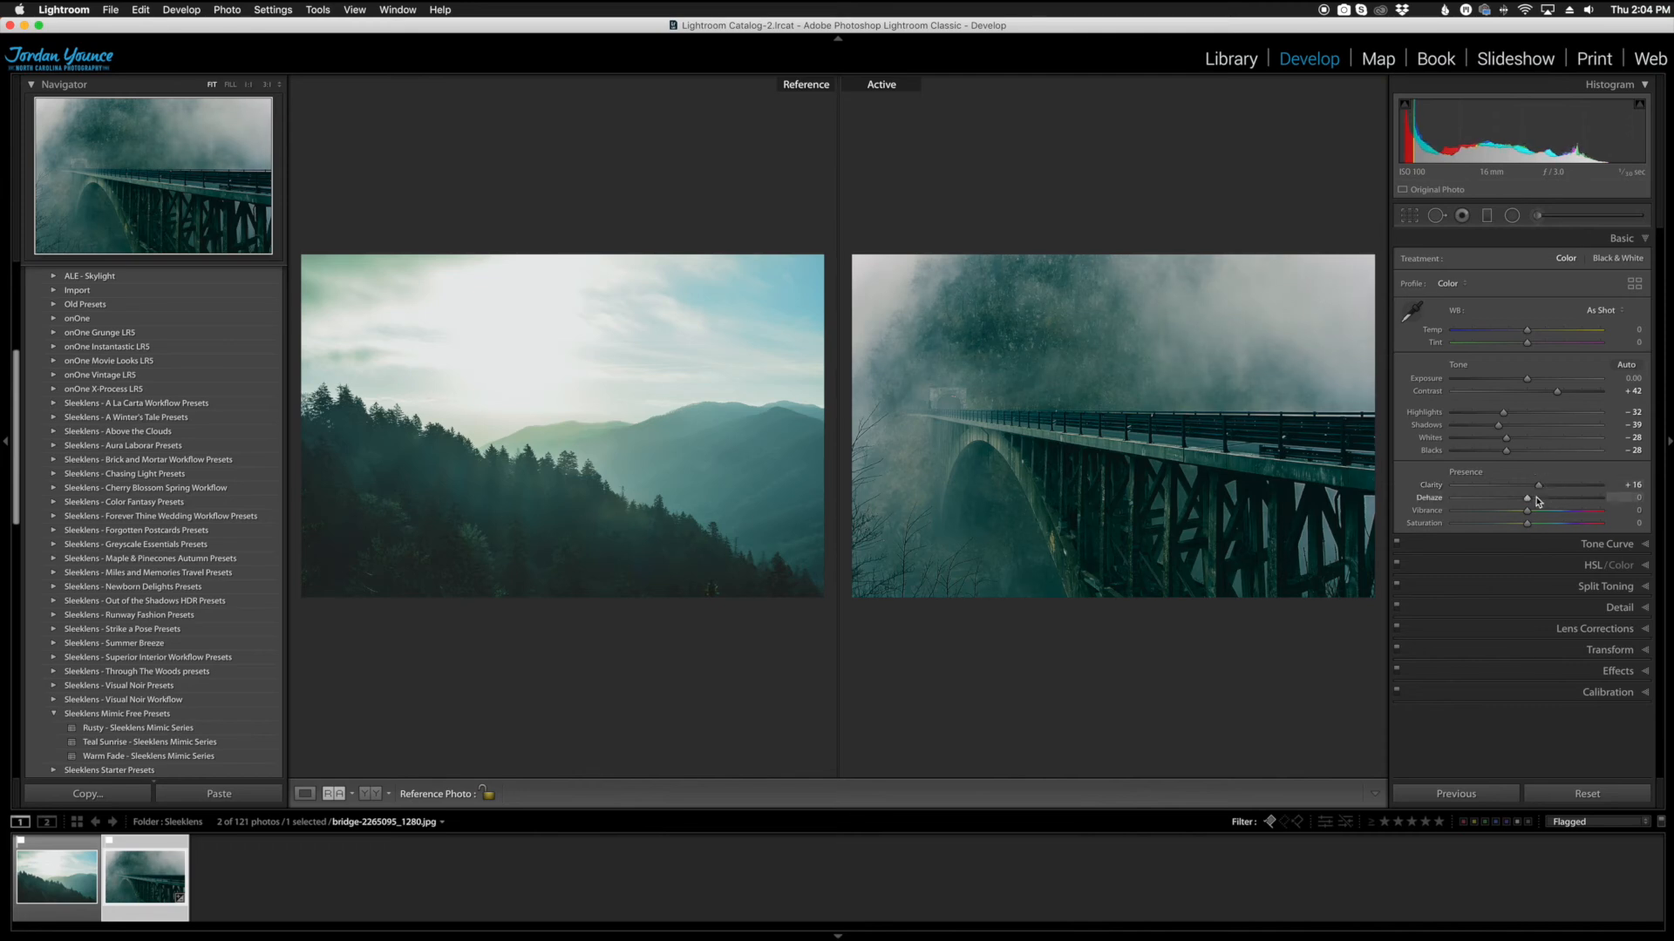
drag(1527, 500, 1535, 514)
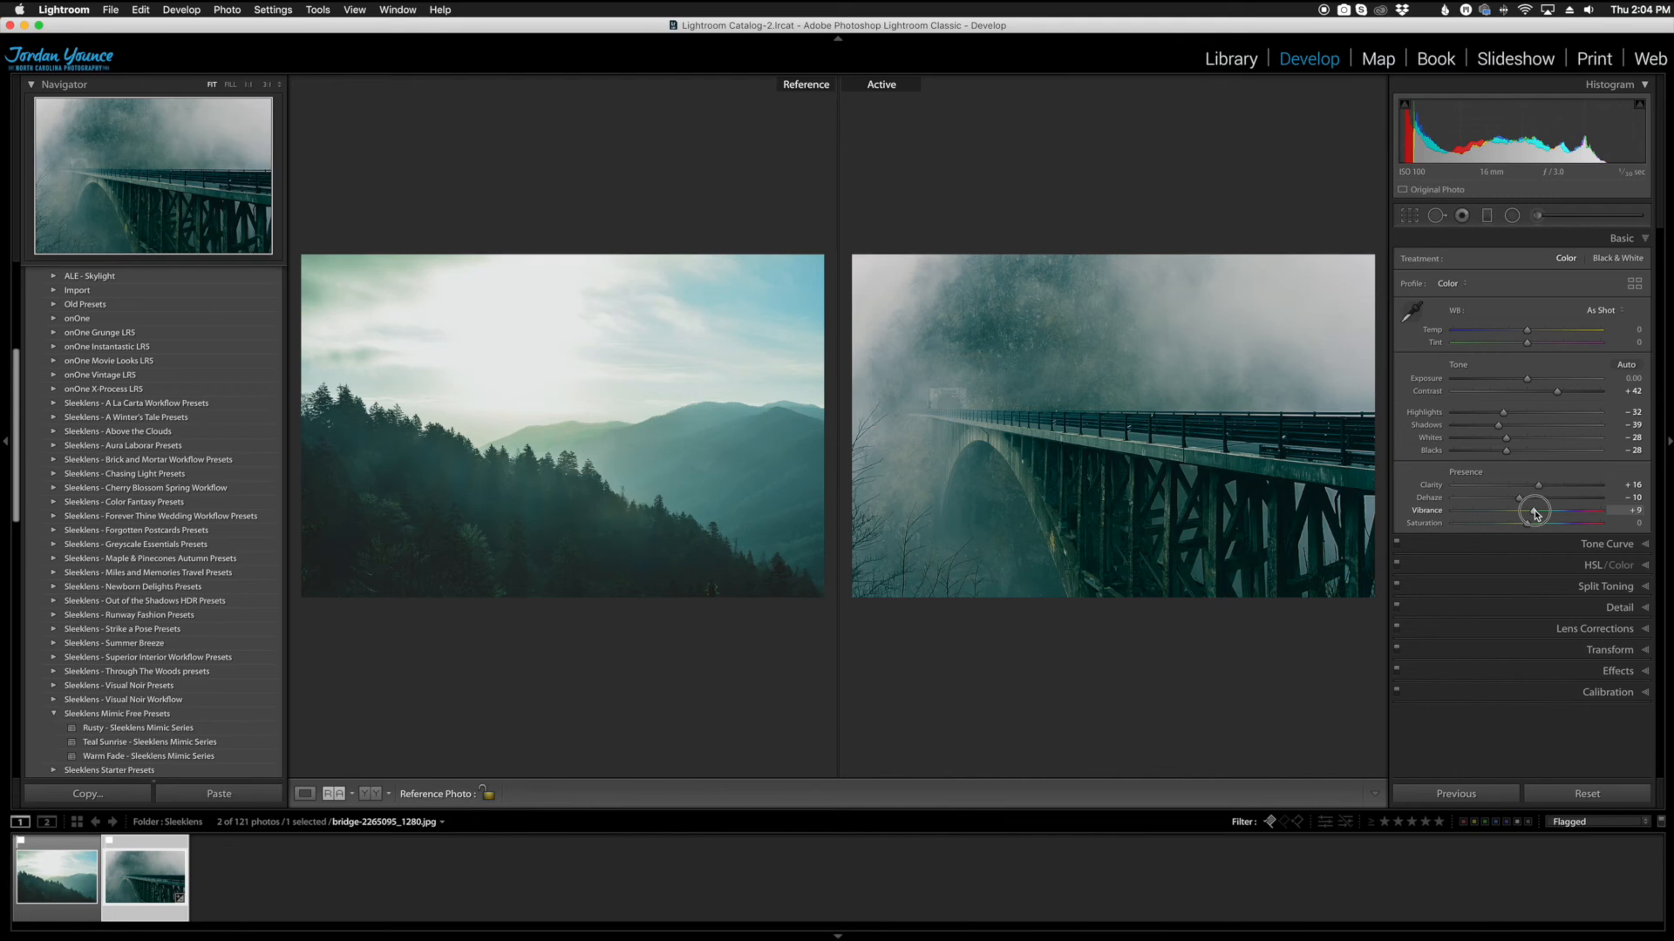
drag(1535, 514, 1535, 515)
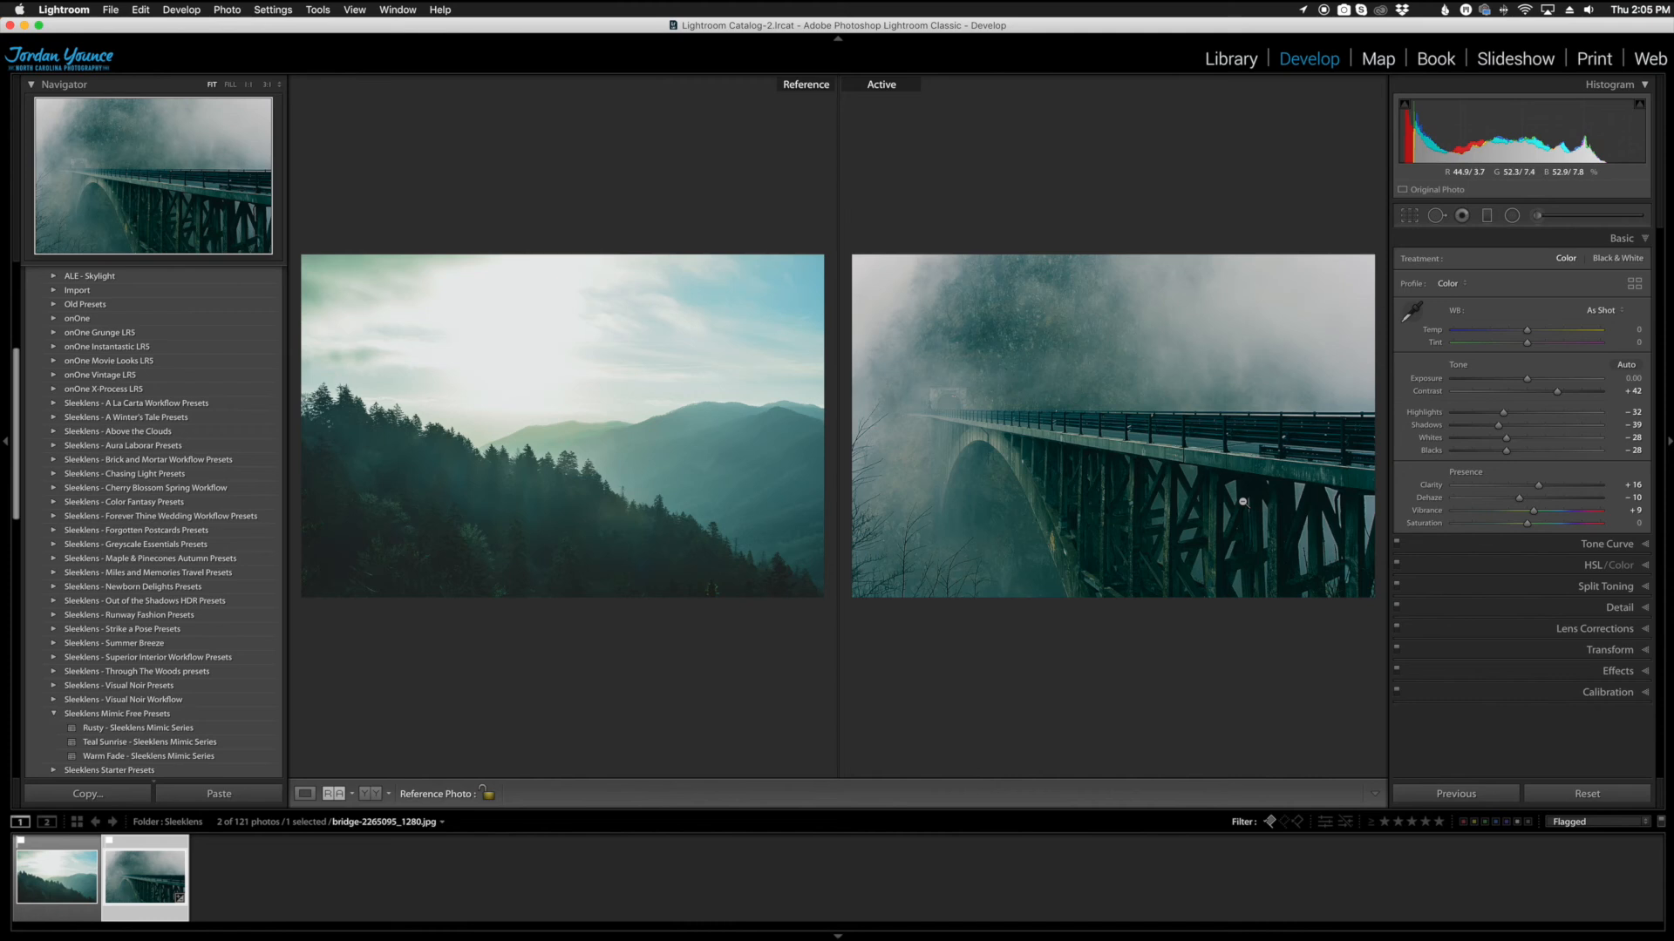
Raise the split toning highlights saturation to 22.
click(1613, 588)
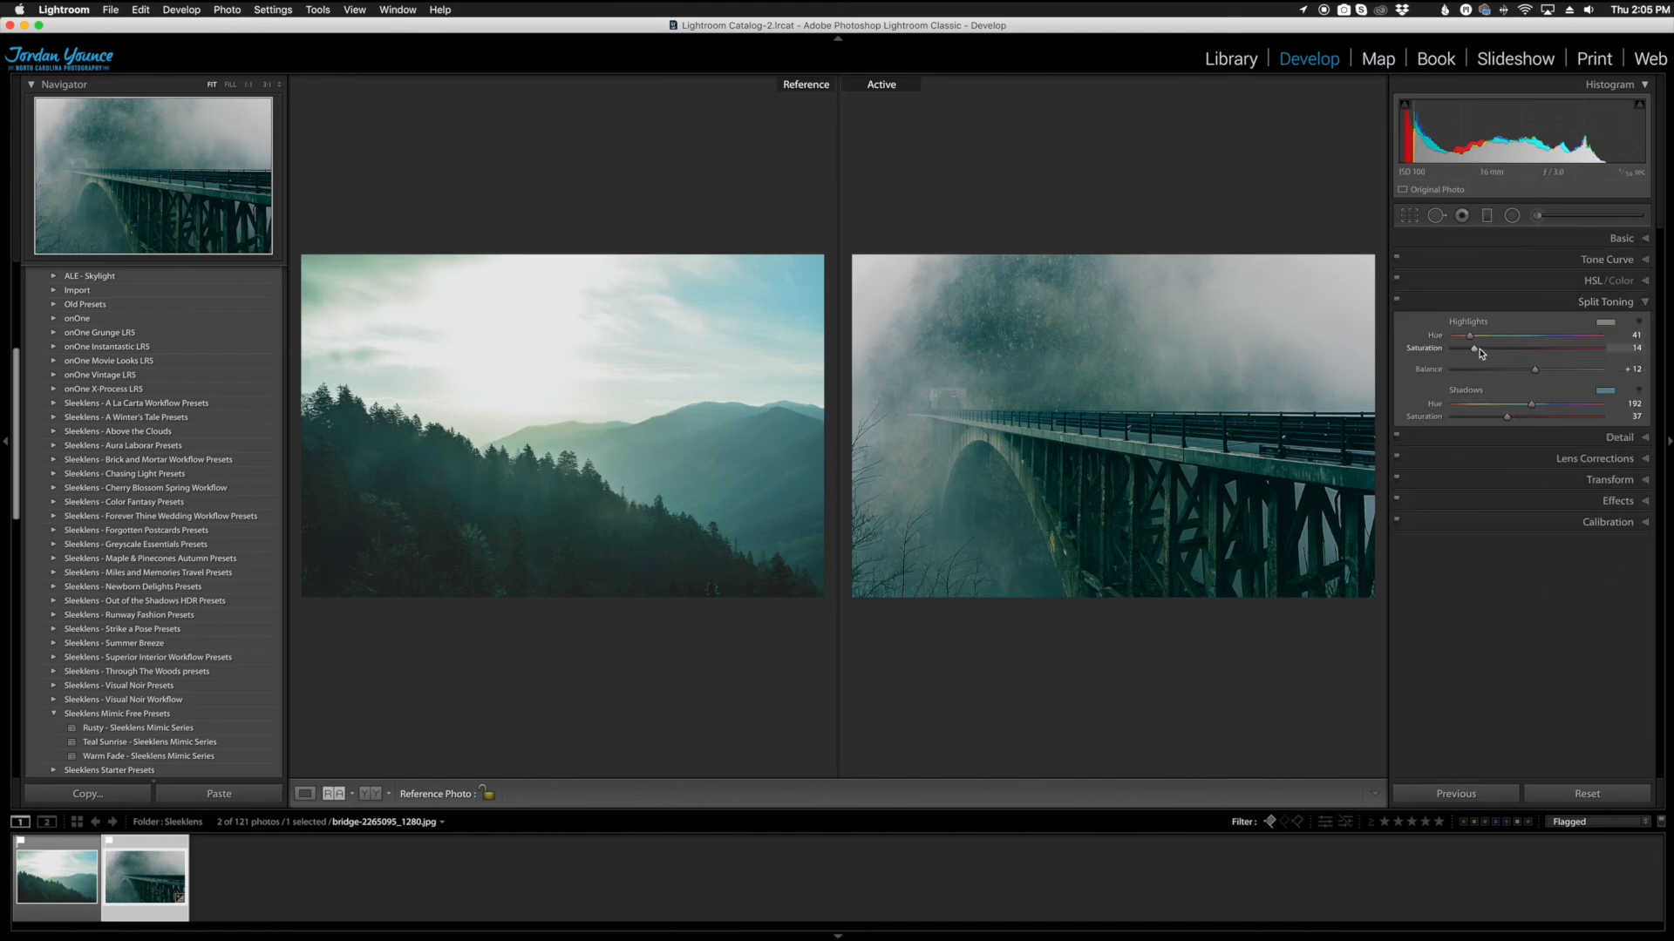
mouse_move(1474, 353)
mouse_down()
mouse_move(1578, 352)
mouse_move(1482, 352)
mouse_move(1499, 352)
mouse_up()
drag(1496, 353, 1486, 354)
Compare the bridge photo before and after editing, and view the mountain and bridge photos individually at full size.
click(369, 794)
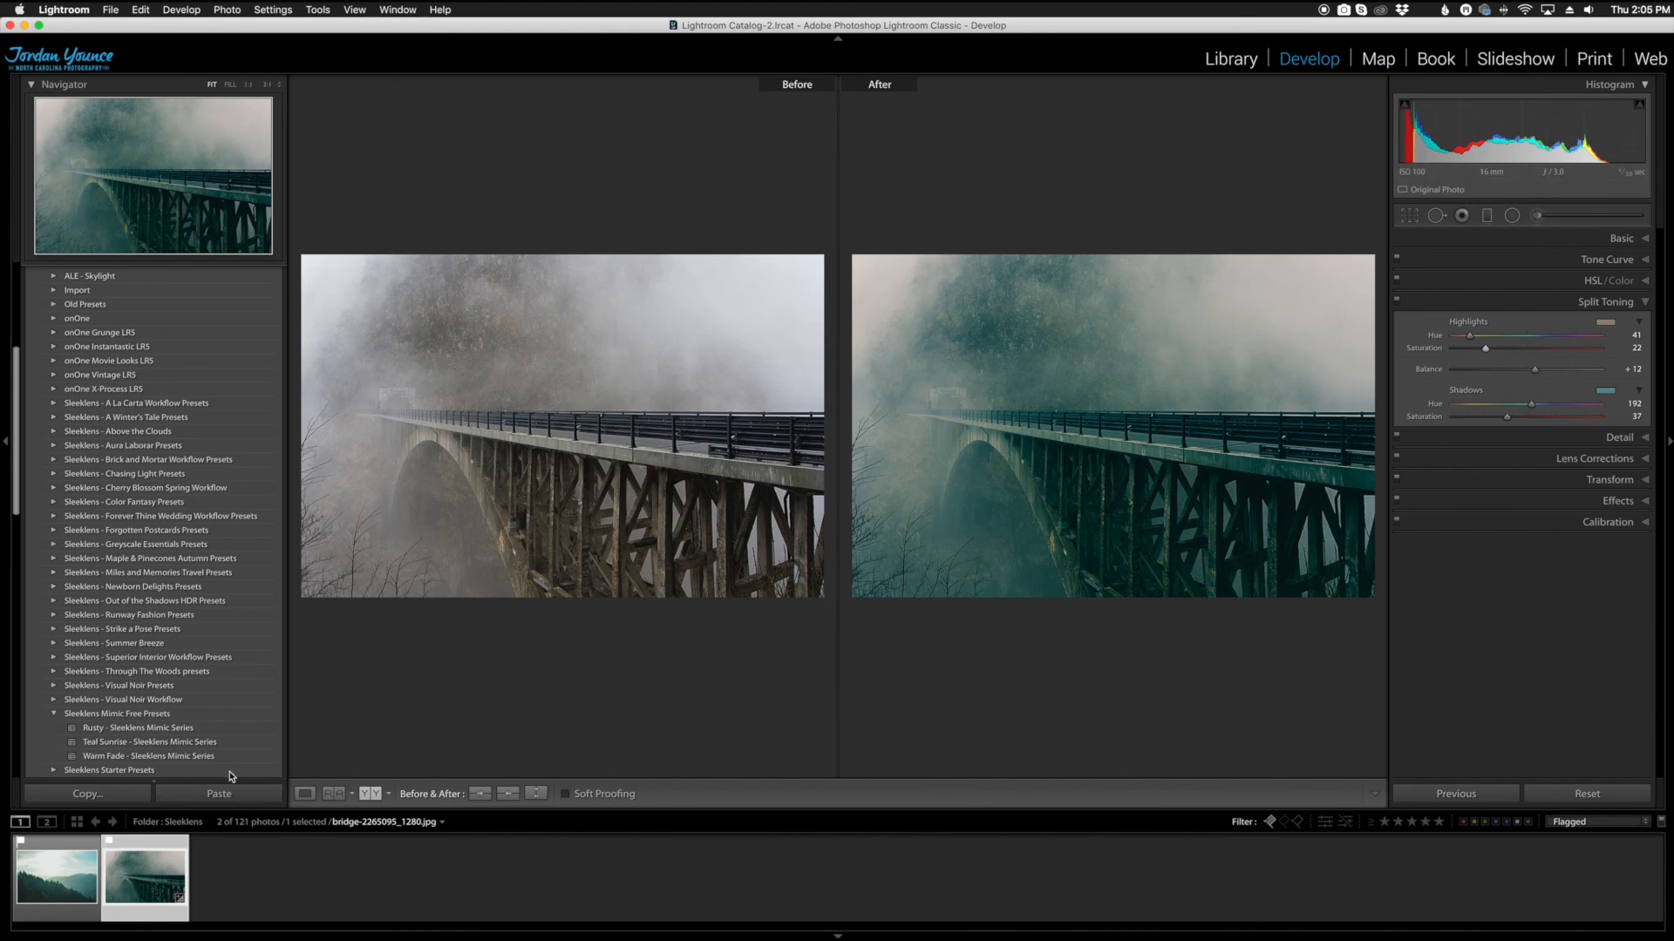
click(62, 873)
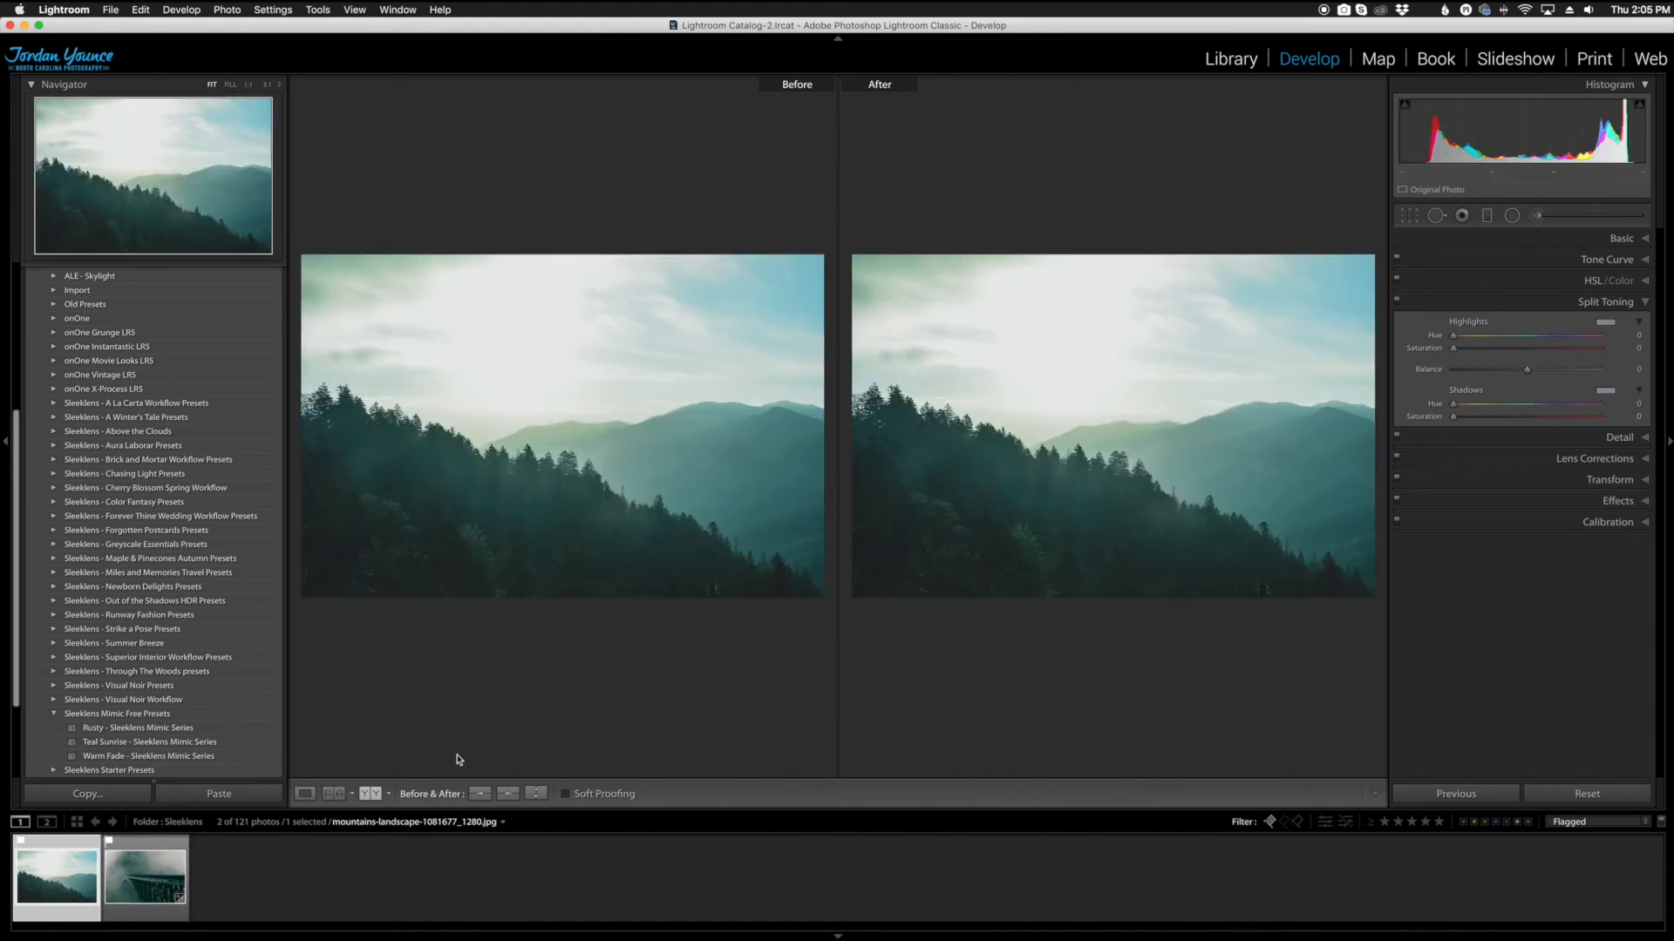
click(305, 794)
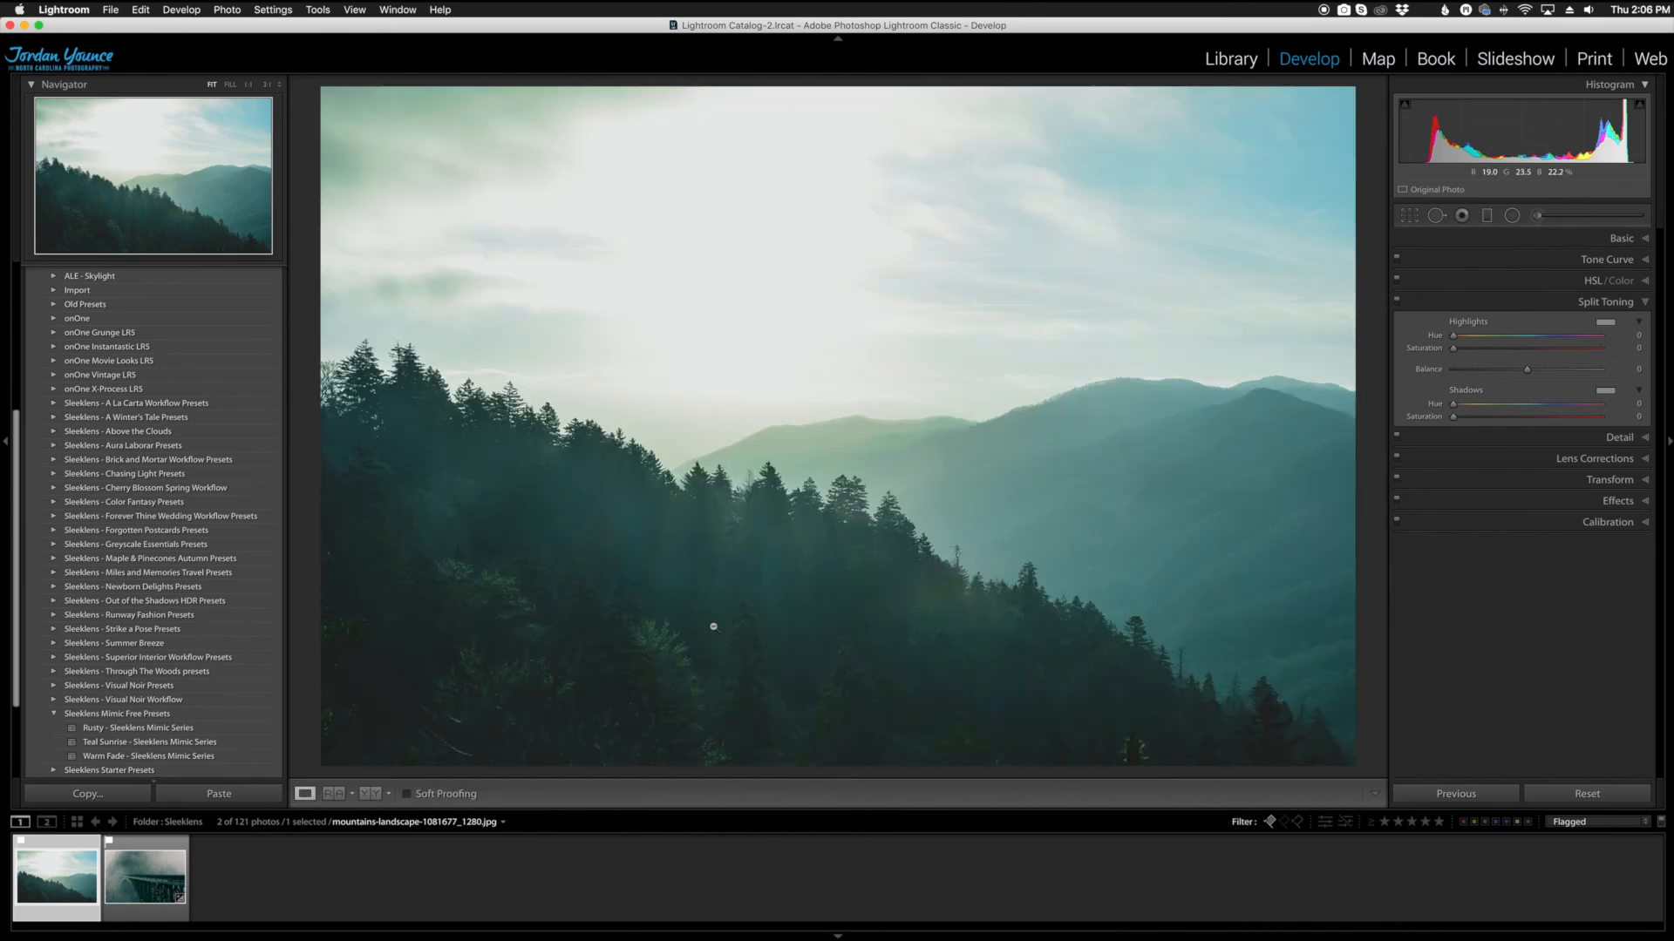
click(149, 890)
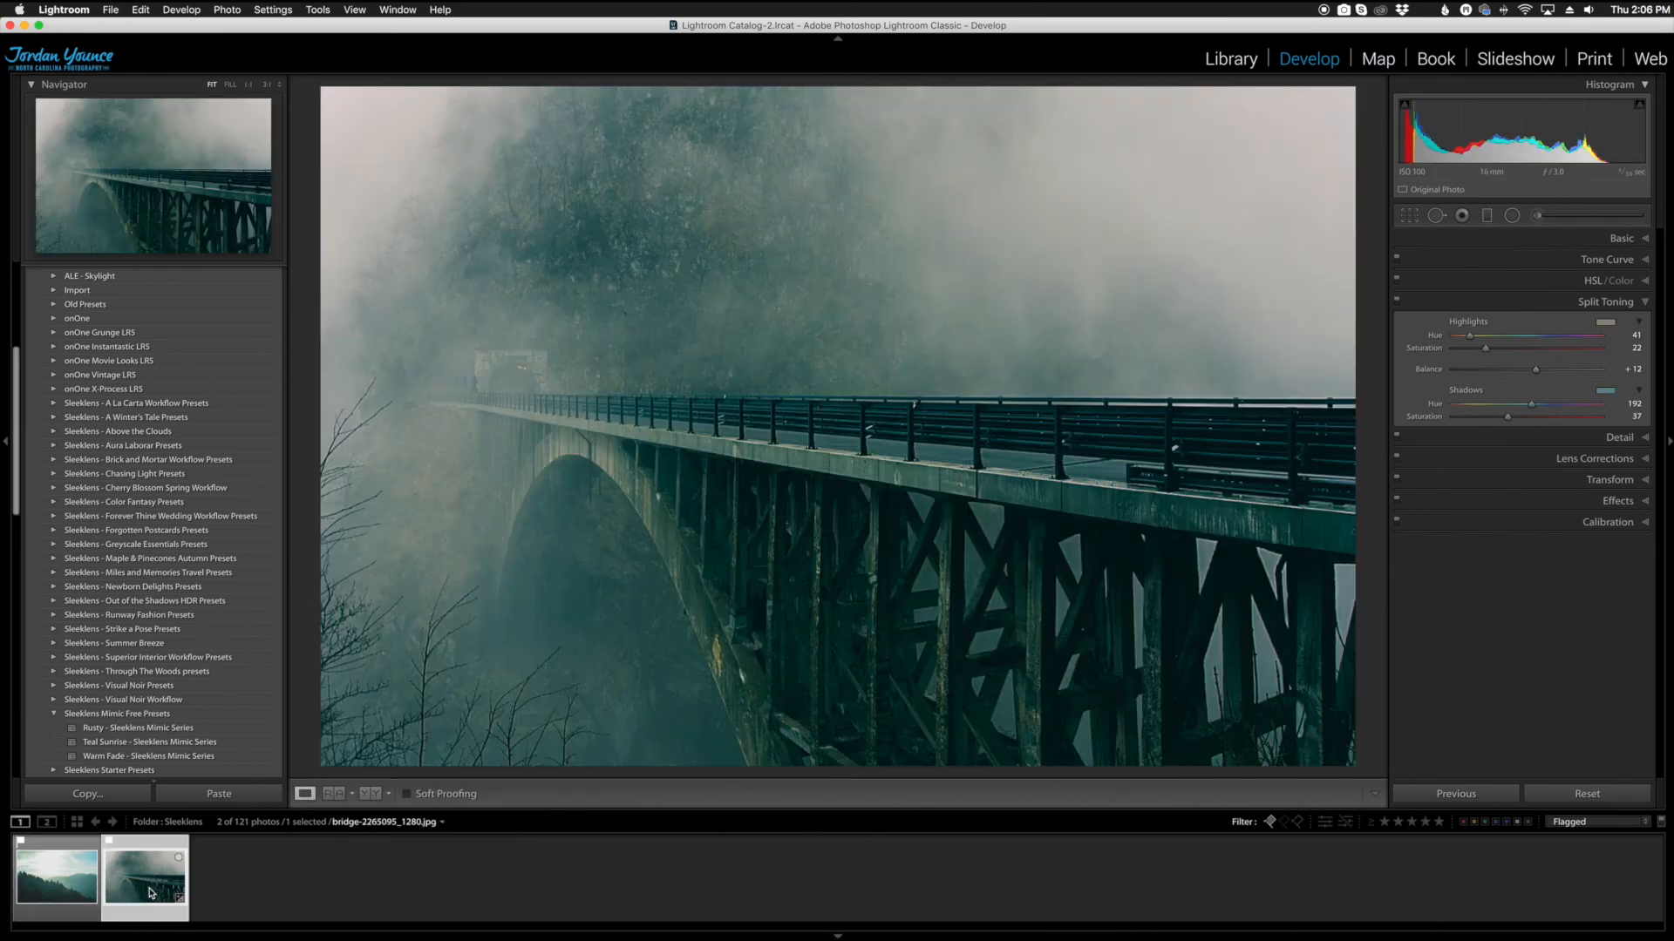